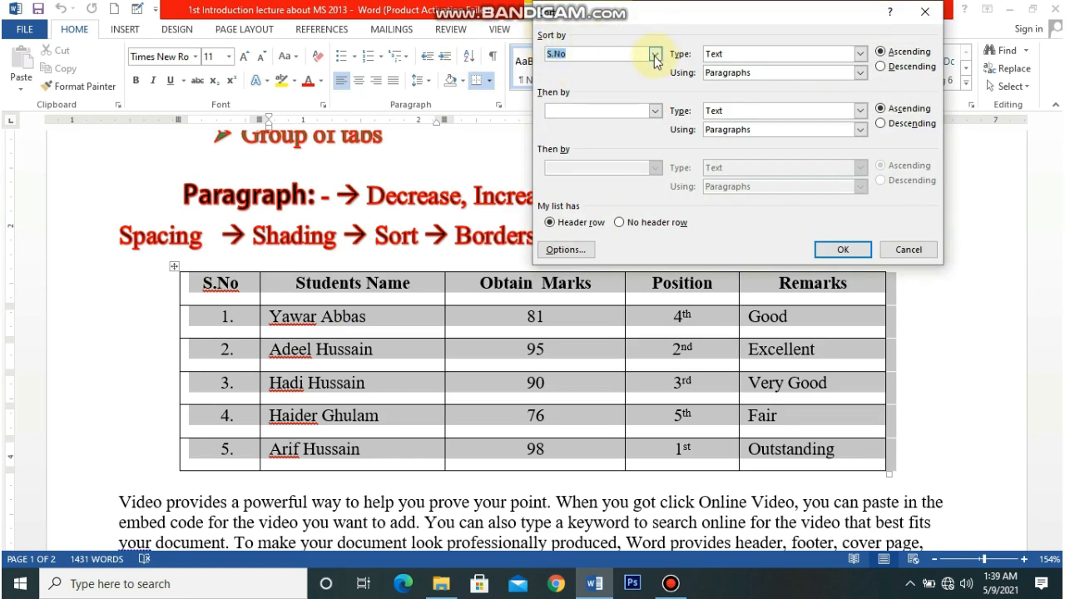
# - Sort the students table by Obtain Marks as numbers in descending order, keeping the header row
pyautogui.click(656, 55)
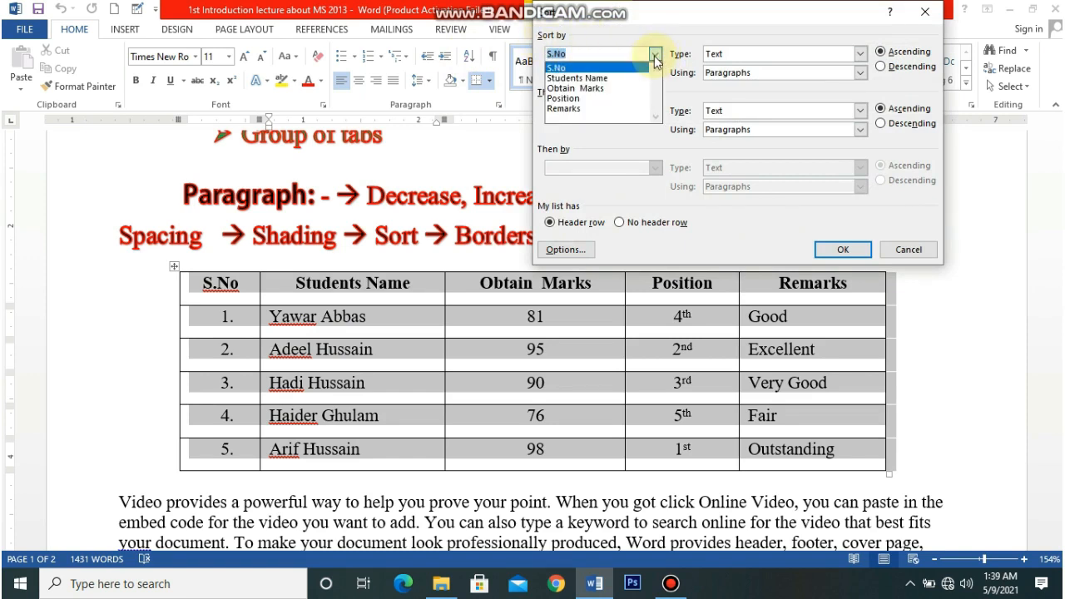
pyautogui.click(598, 88)
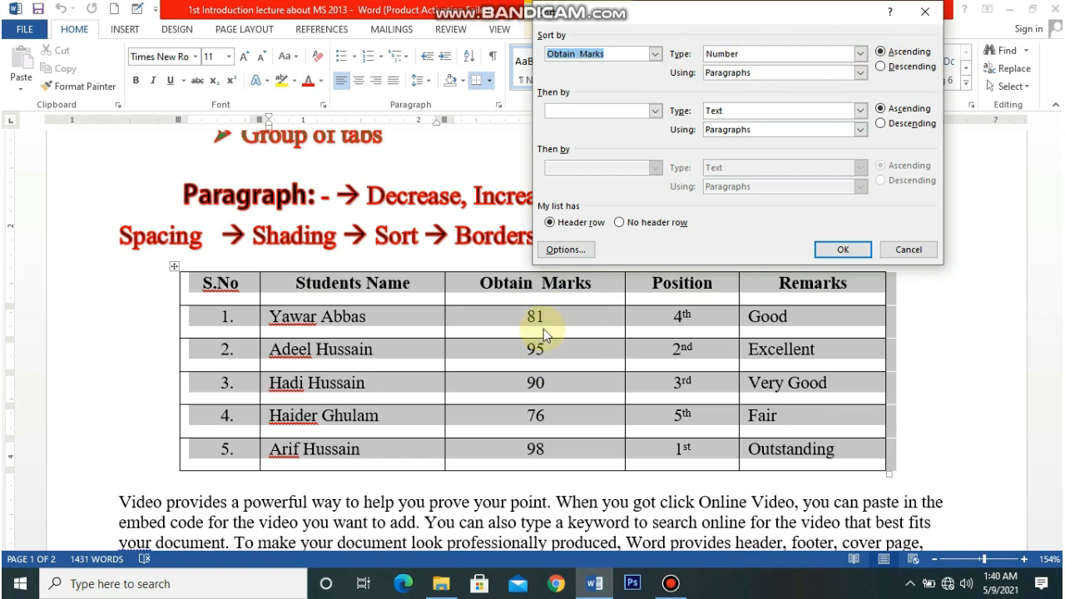
pyautogui.click(887, 69)
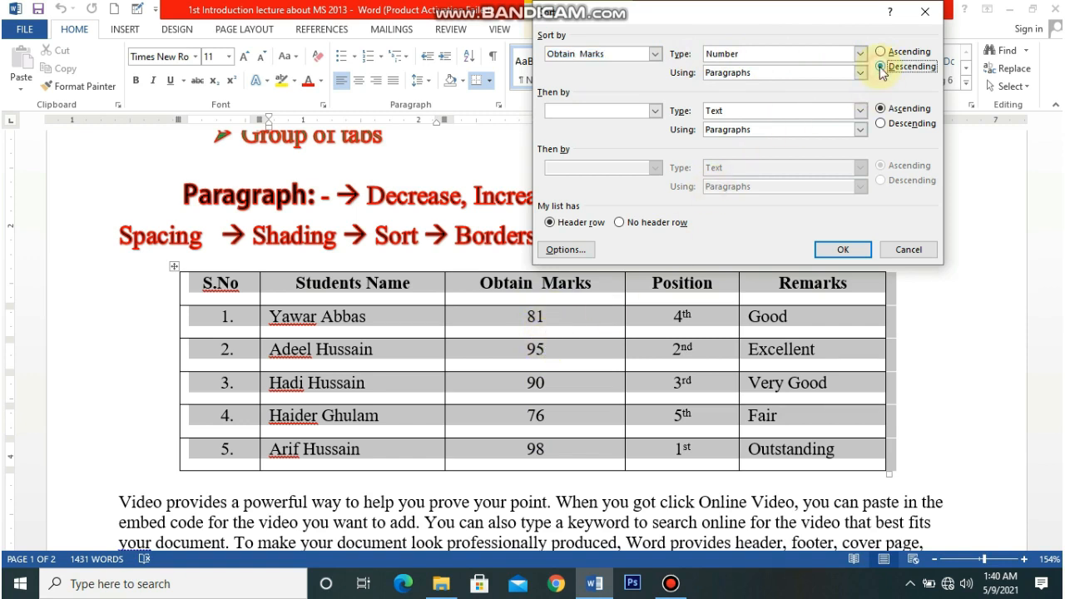
pyautogui.click(836, 250)
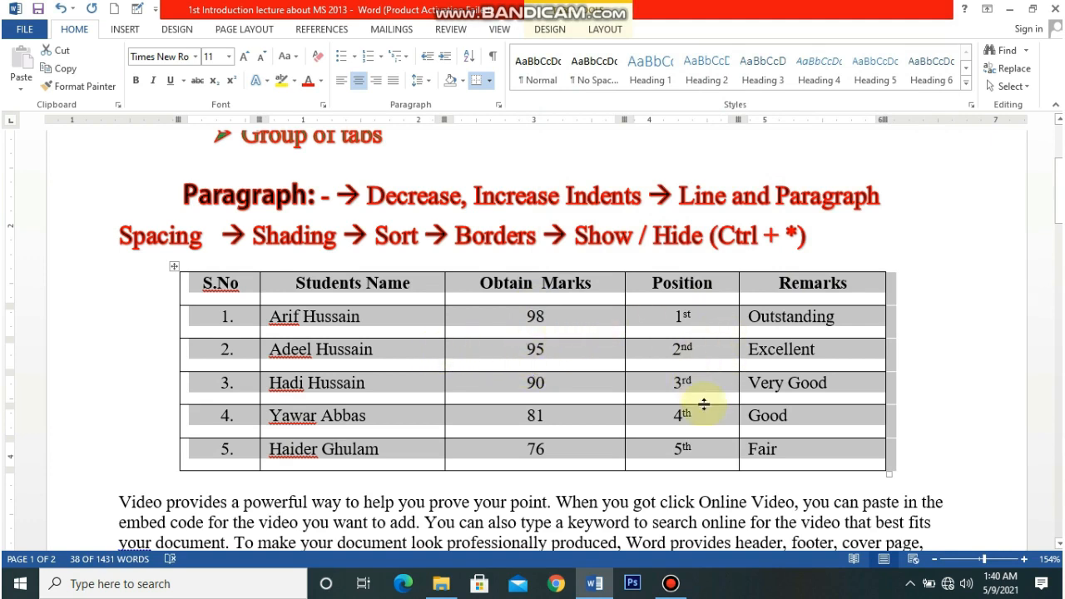
pyautogui.click(373, 327)
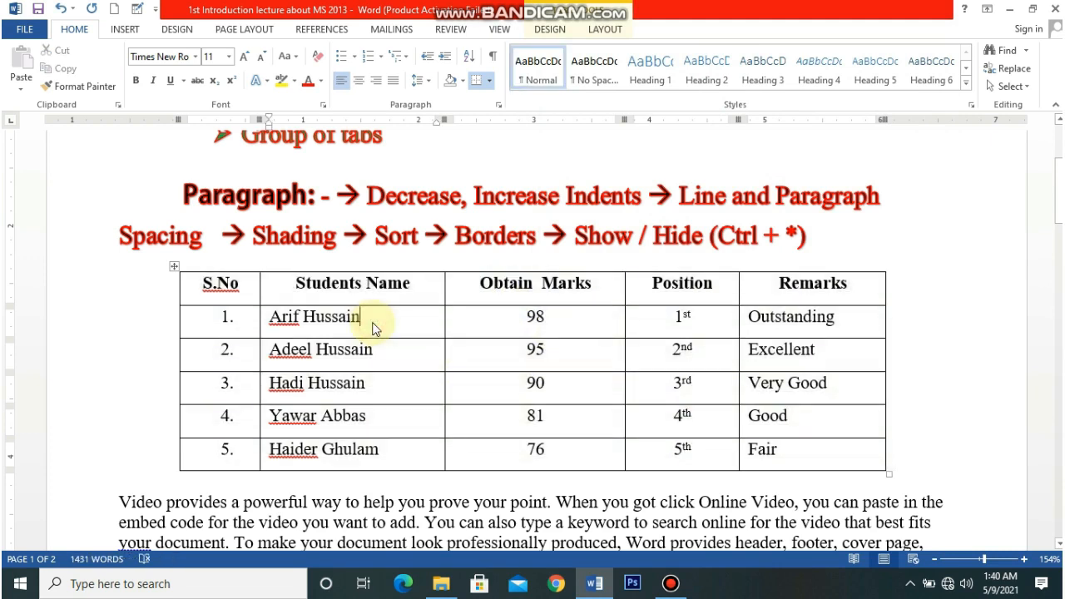
# - Sort the students table by Students Name as text in descending order
pyautogui.click(471, 64)
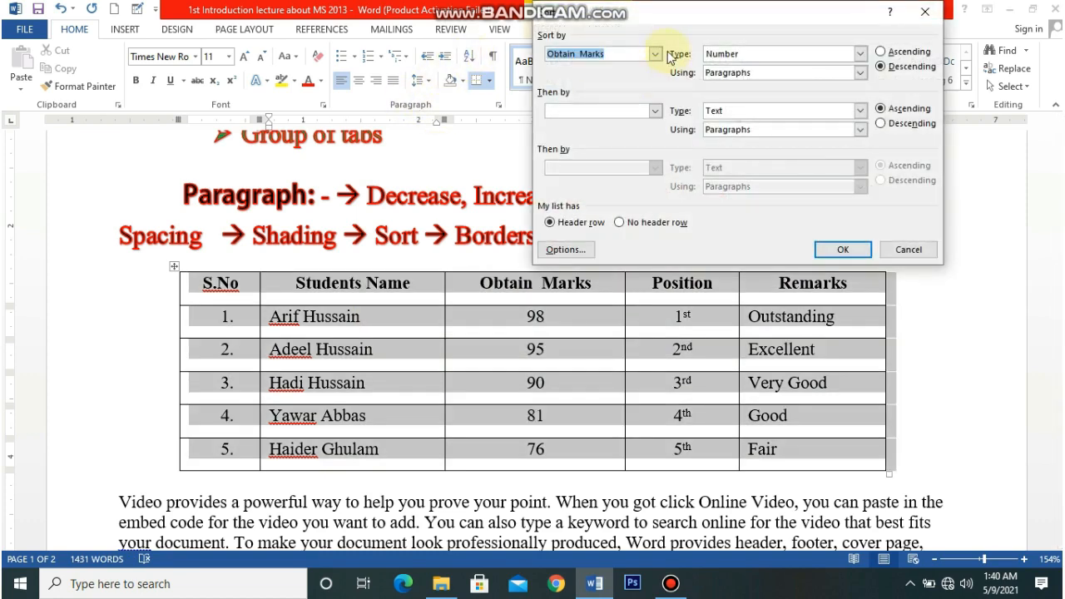
pyautogui.click(656, 54)
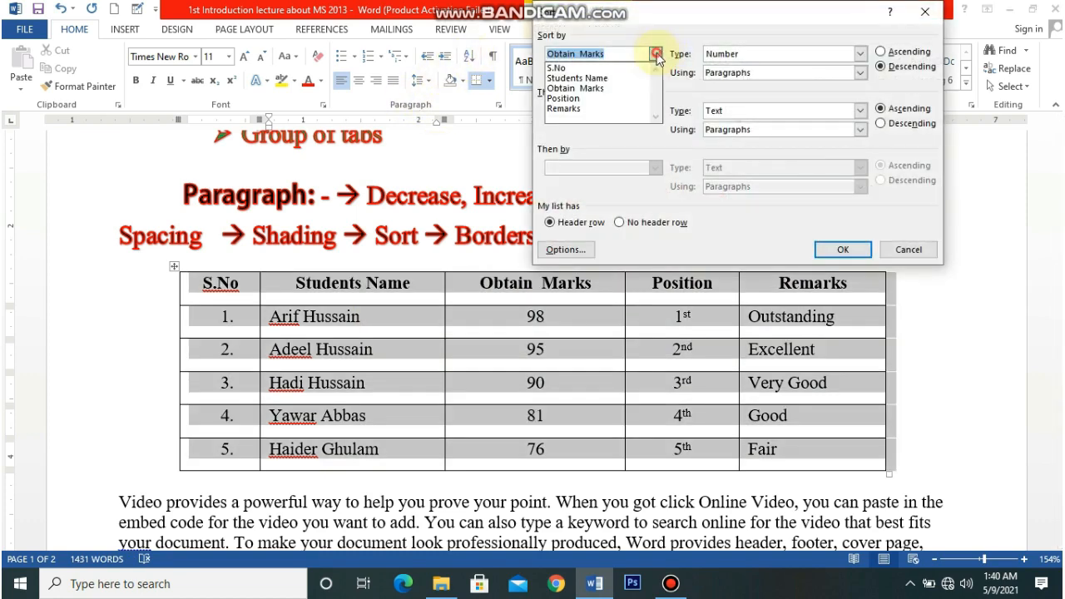
pyautogui.click(617, 78)
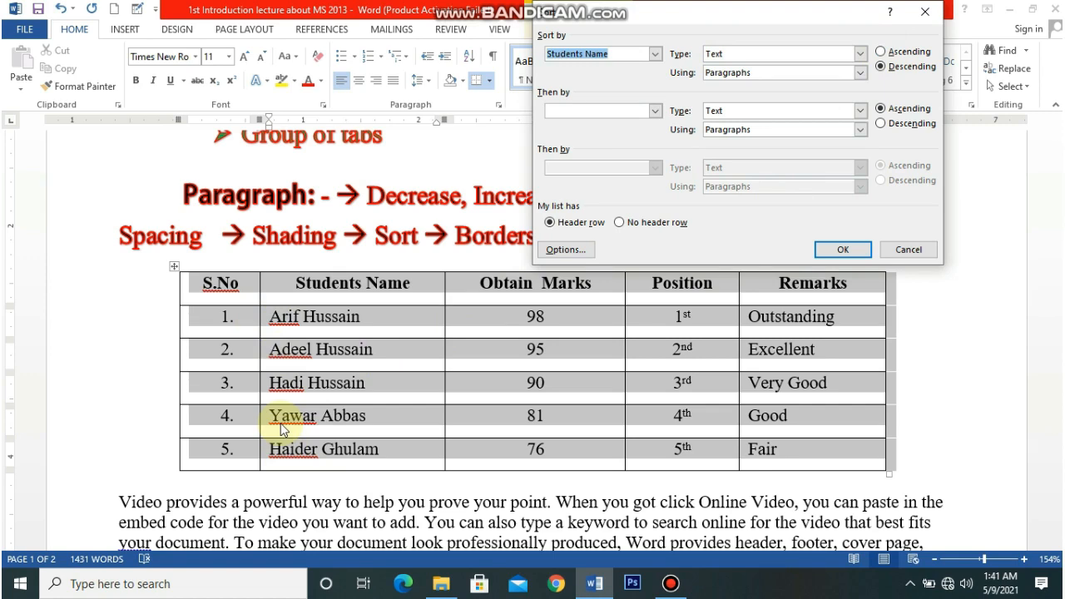
pyautogui.click(843, 249)
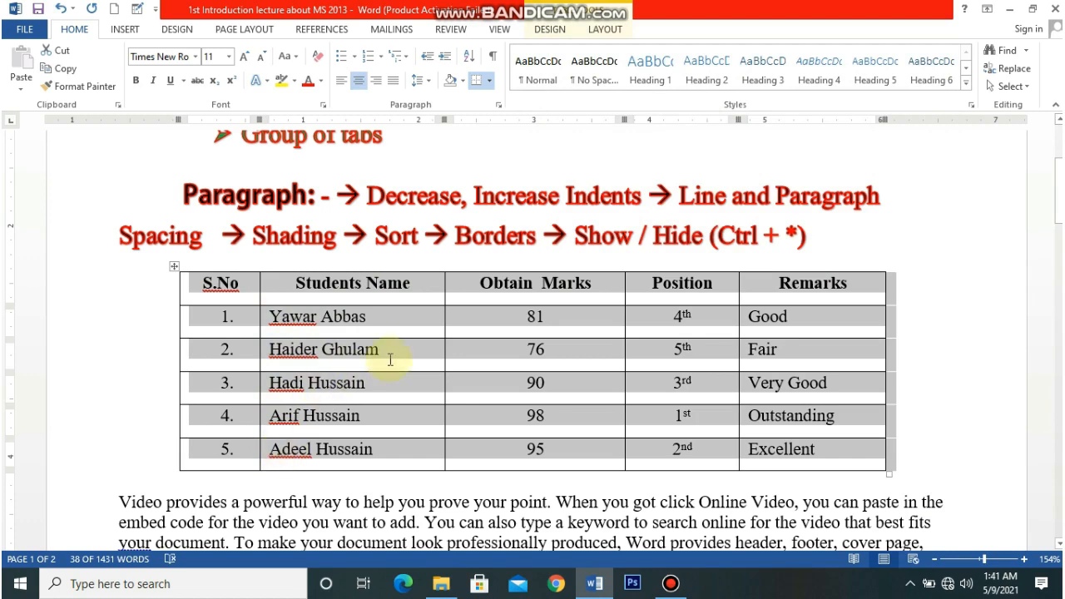
# - Compare the Sort by column choices for the table with and without a header row, leaving the sort unapplied
pyautogui.click(468, 60)
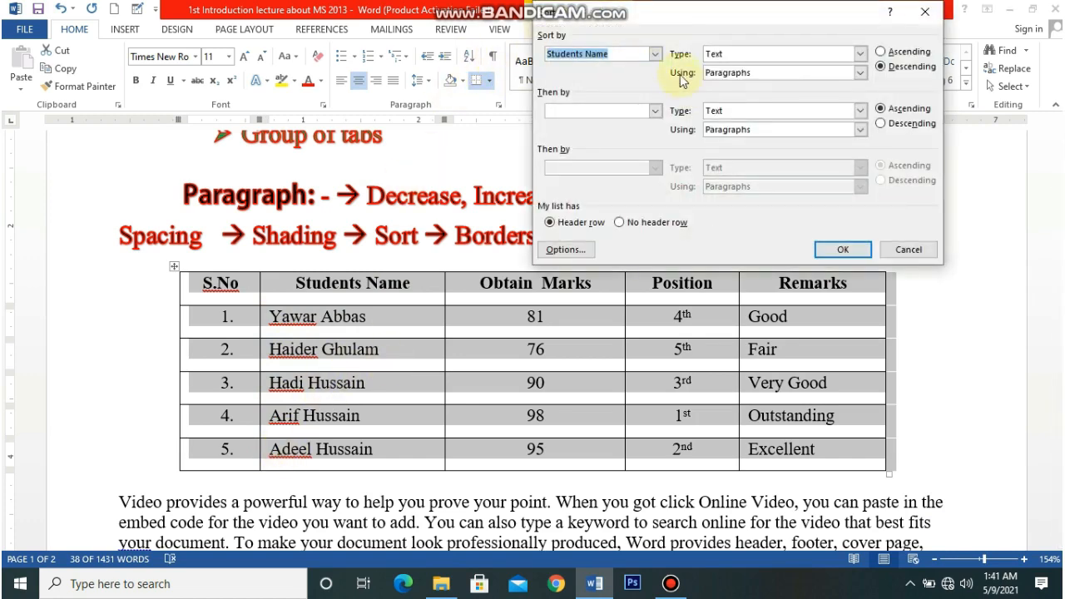
pyautogui.click(552, 225)
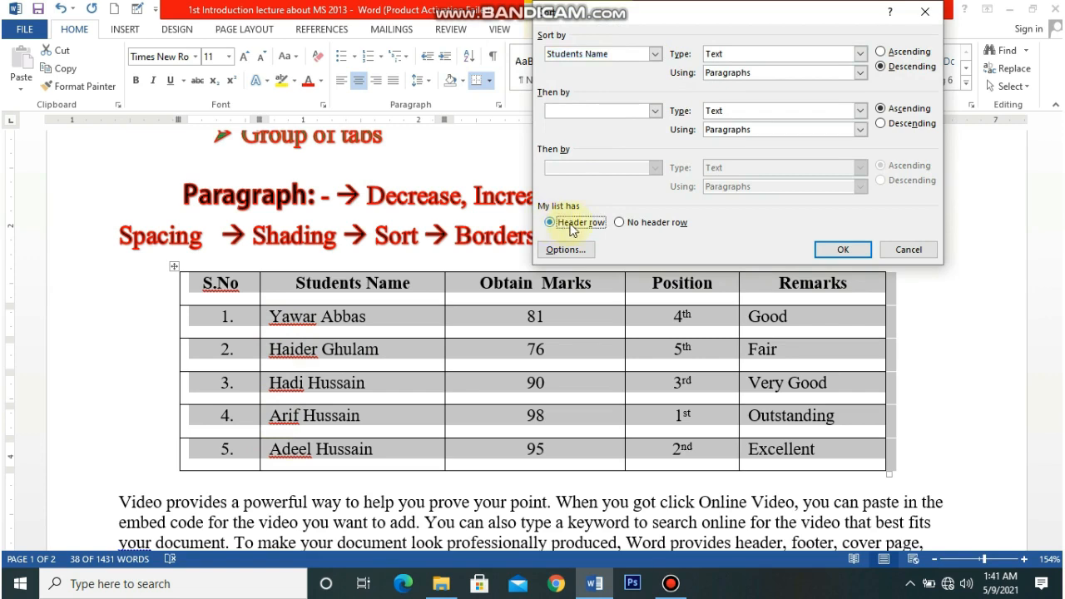
pyautogui.click(620, 223)
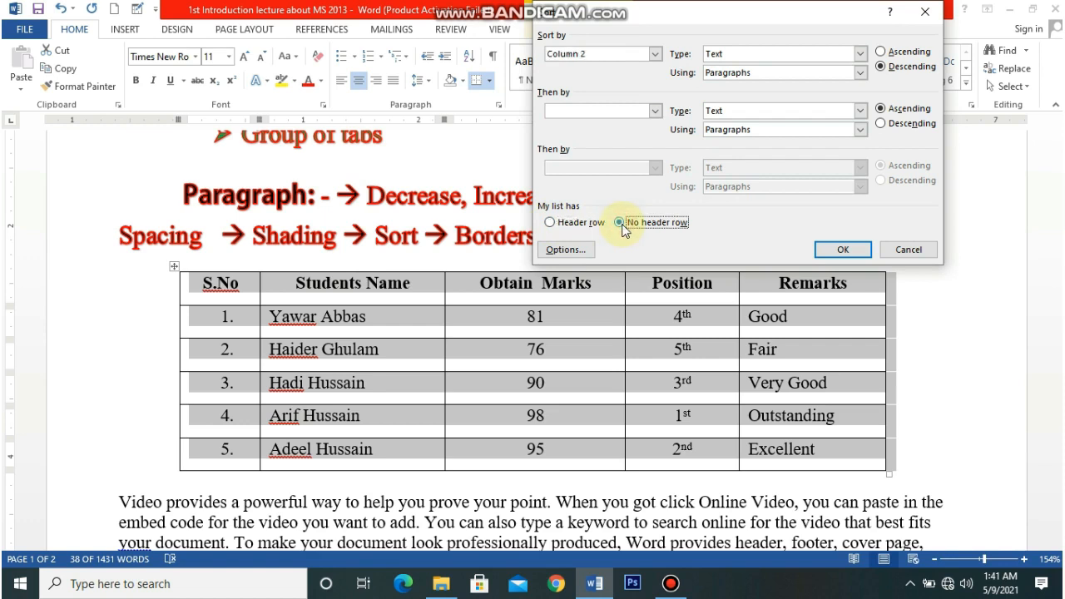
pyautogui.click(549, 223)
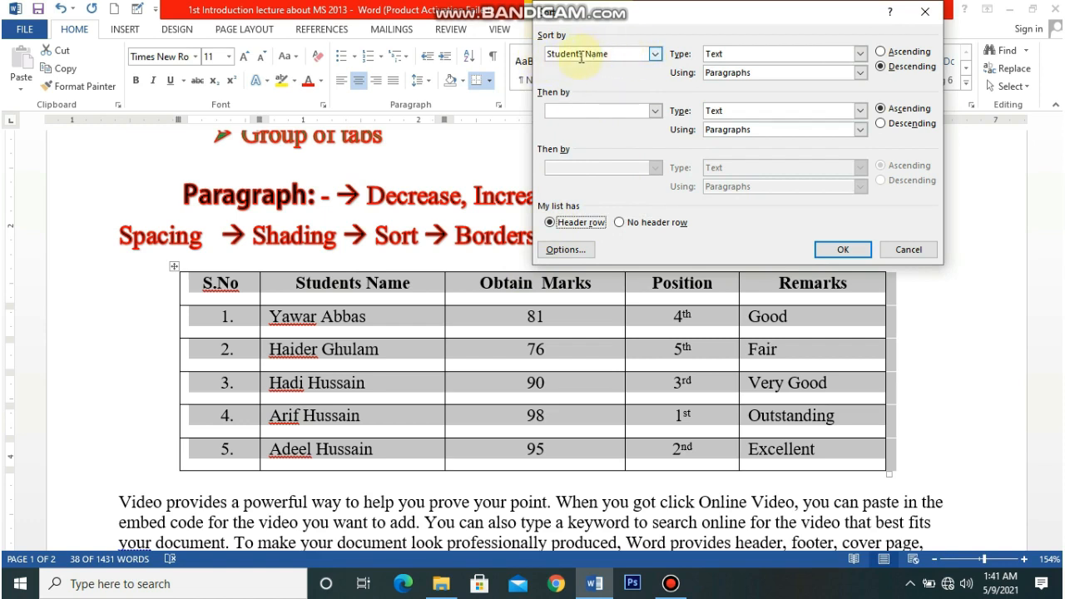
pyautogui.click(655, 55)
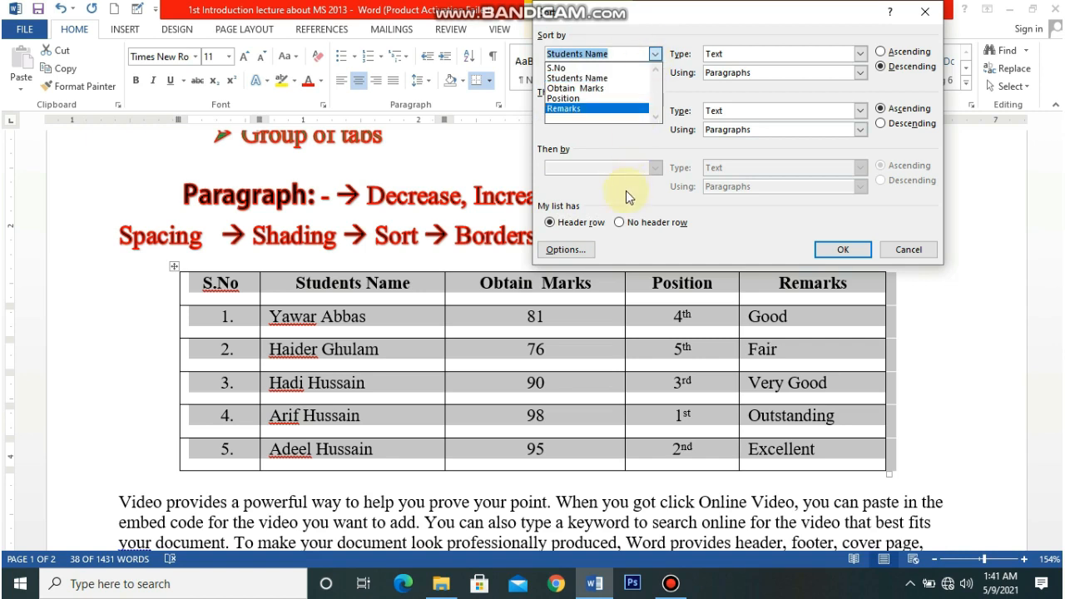
pyautogui.click(620, 223)
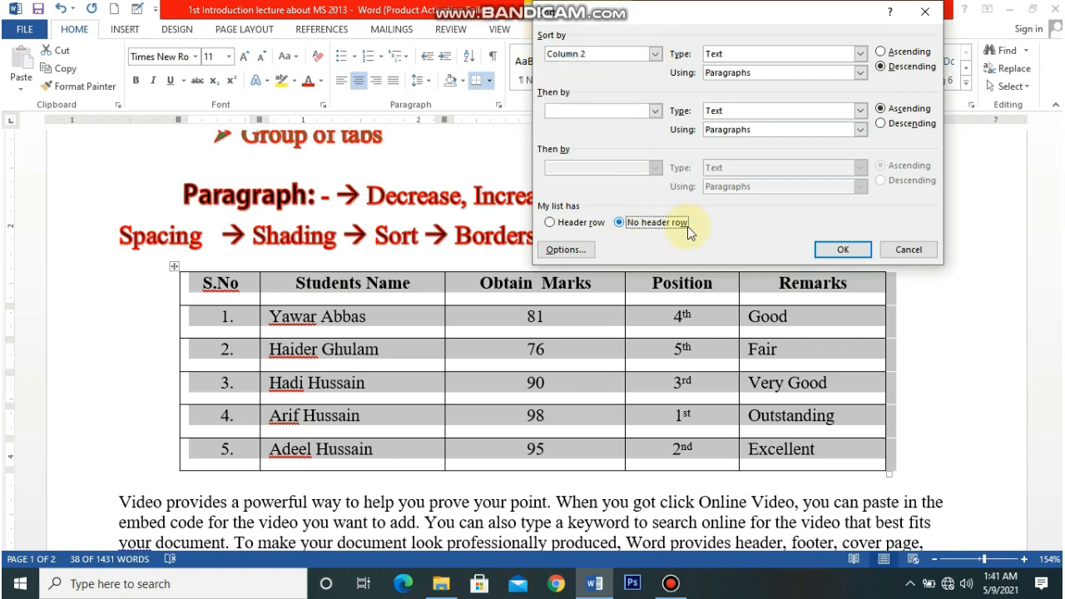
pyautogui.click(655, 53)
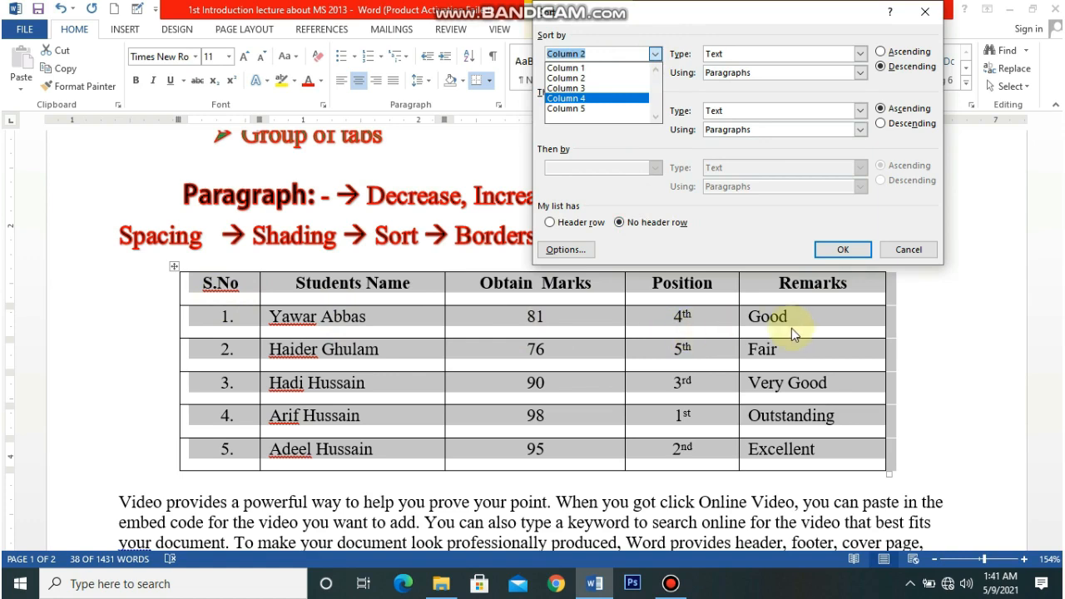
pyautogui.click(909, 250)
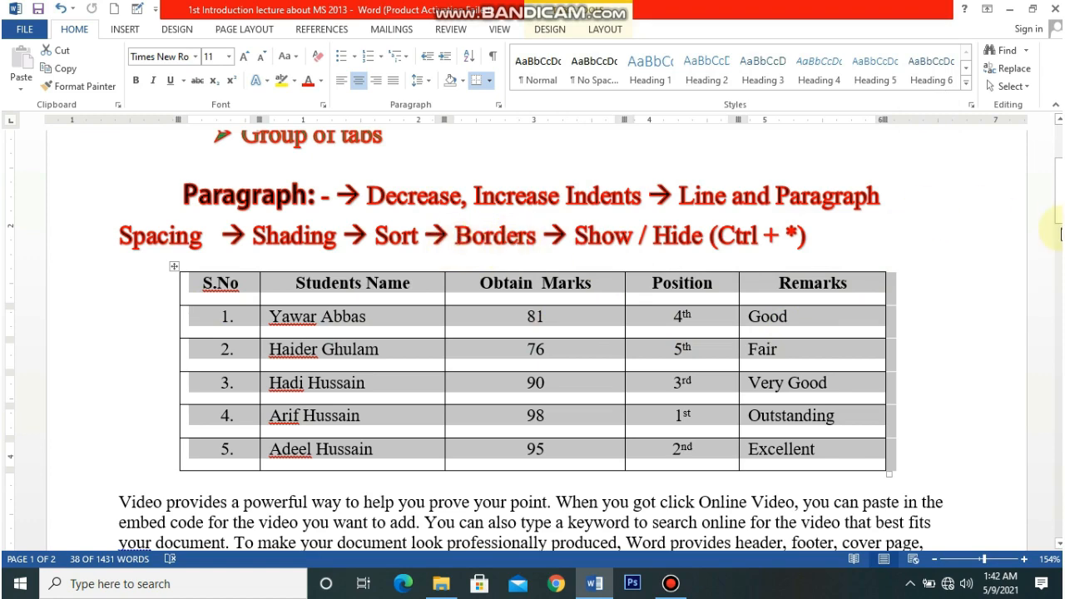
# - Apply All Borders to the word "Video" at the start of the paragraph below the table
pyautogui.moveTo(1059, 200); pyautogui.dragTo(1059, 213)
pyautogui.click(169, 369)
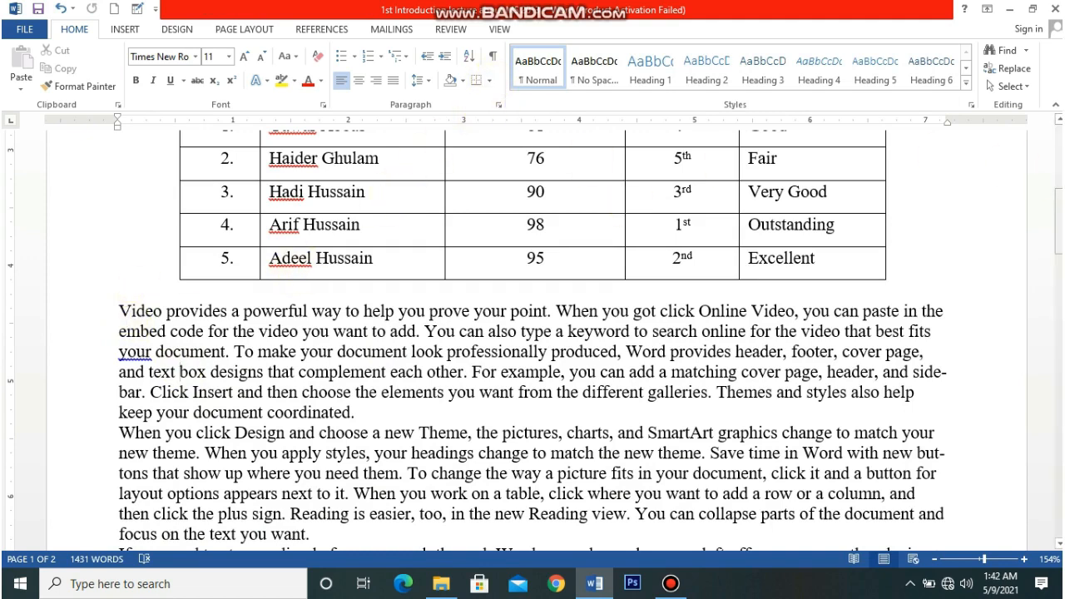
pyautogui.moveTo(1058, 221); pyautogui.dragTo(1059, 215)
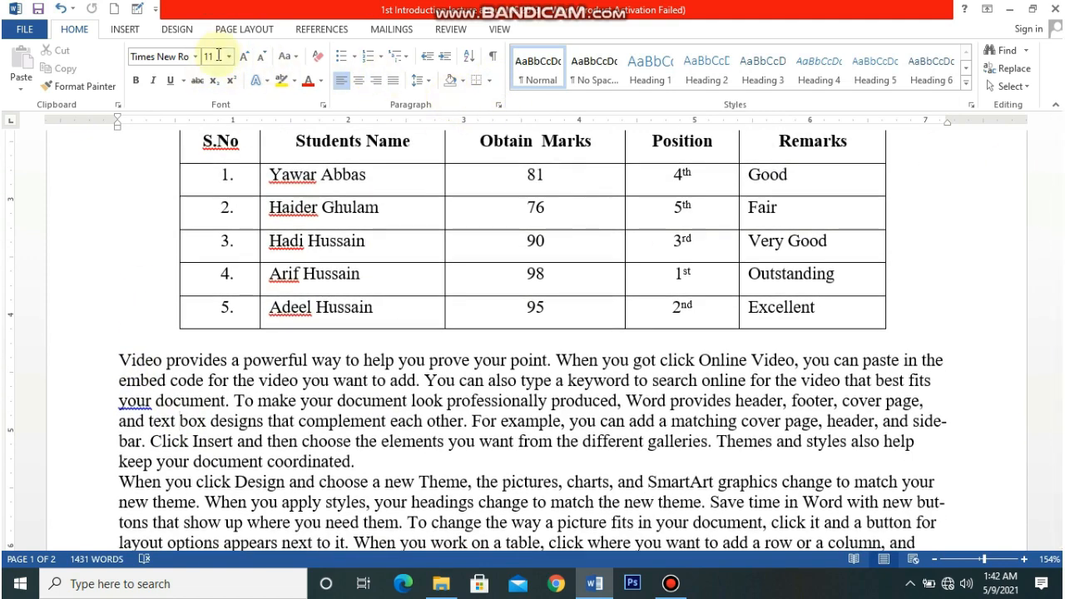
pyautogui.click(123, 31)
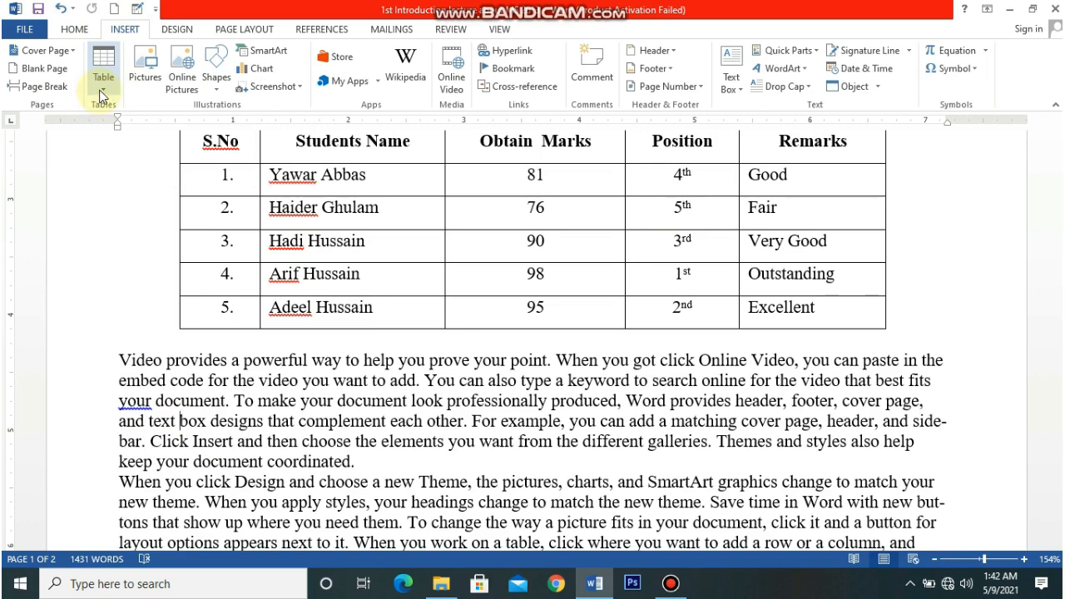
pyautogui.click(75, 29)
pyautogui.doubleClick(137, 360)
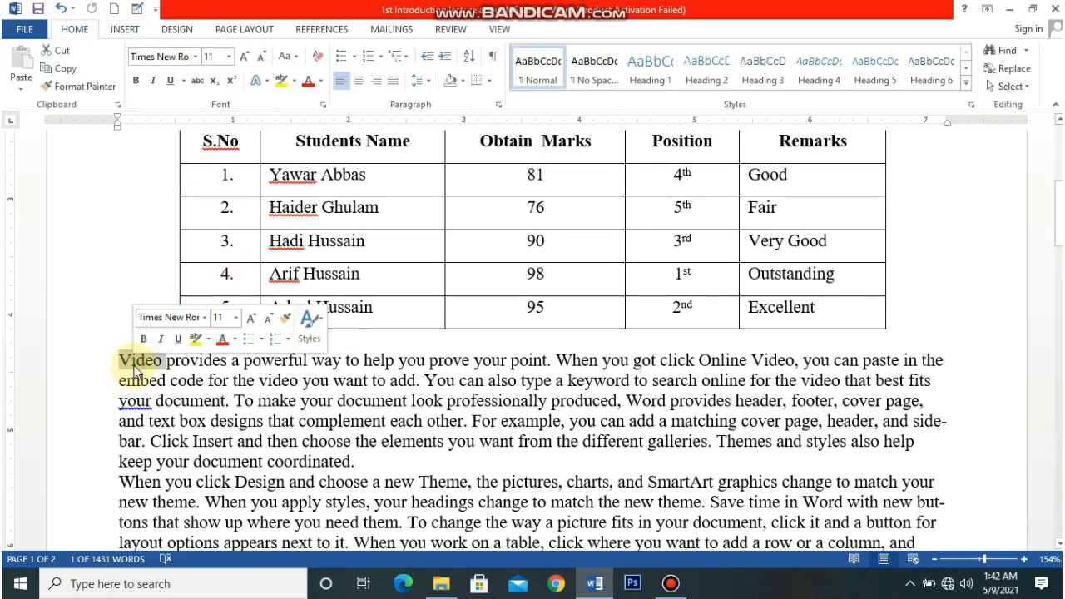
pyautogui.click(491, 80)
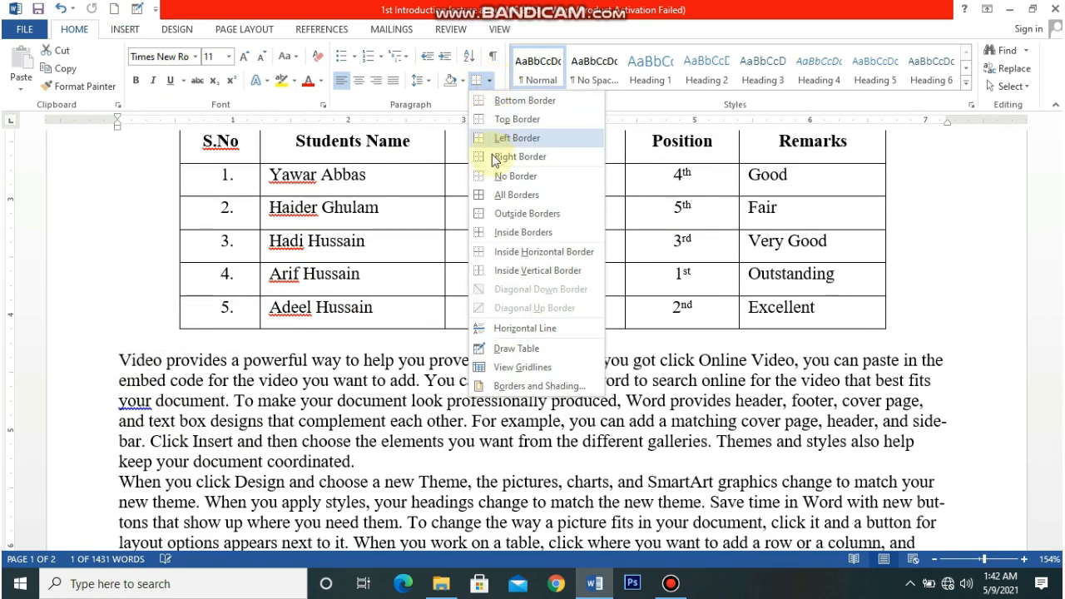
pyautogui.click(481, 196)
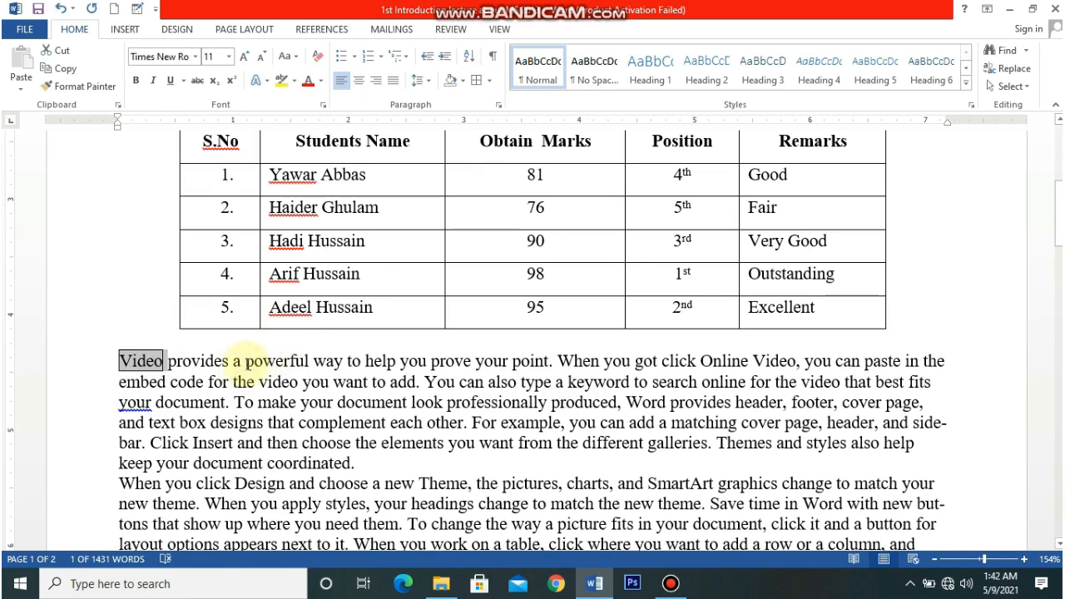
# - Apply All Borders to the words "powerful way to help you prove your point." in the first paragraph
pyautogui.moveTo(245, 360); pyautogui.dragTo(556, 360)
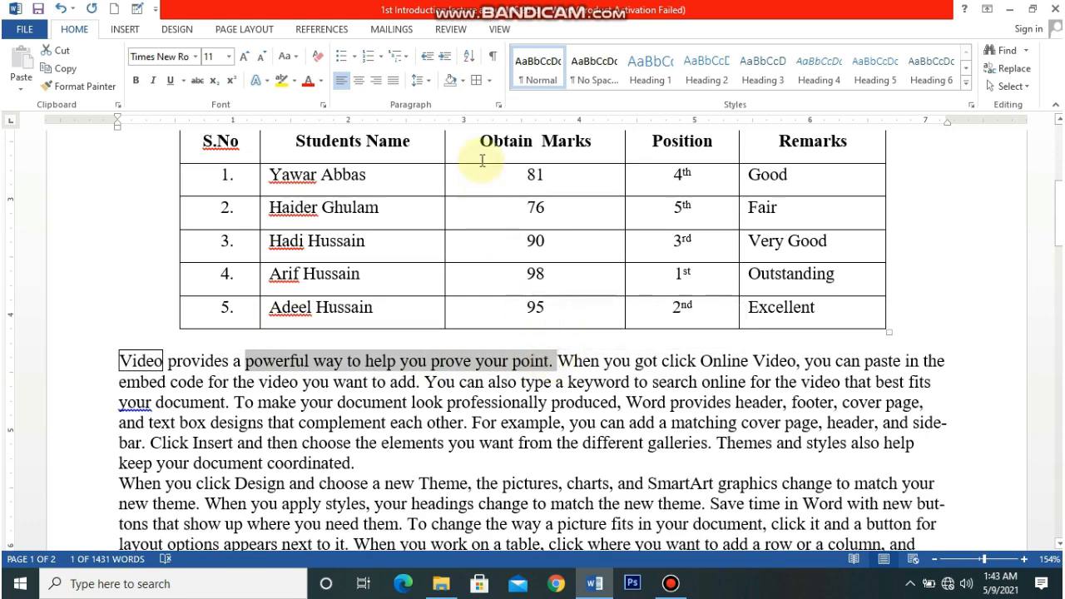
pyautogui.click(488, 82)
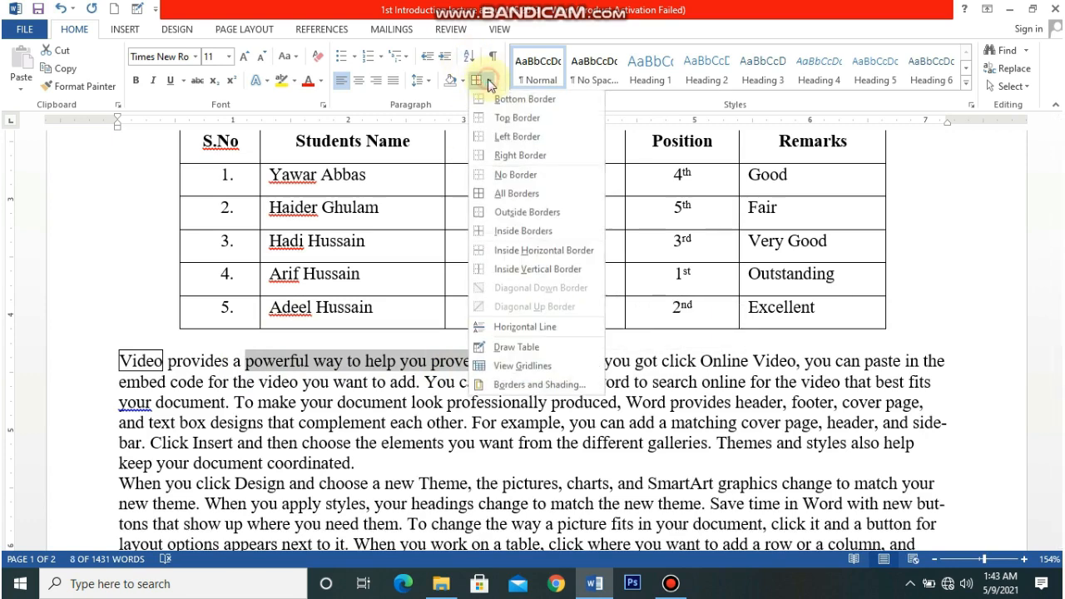
pyautogui.click(482, 194)
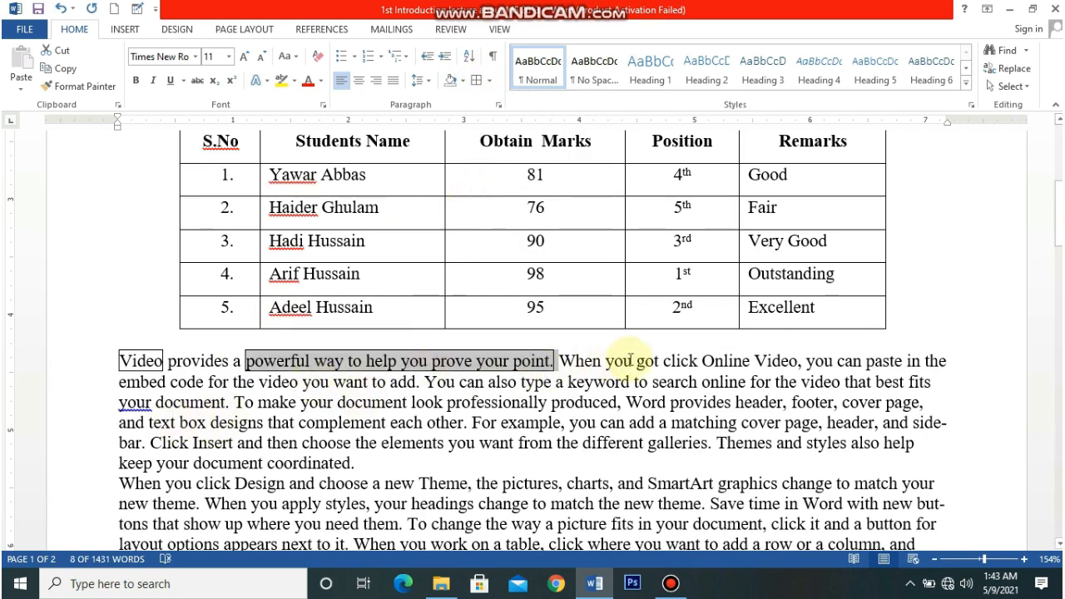
# - Apply All Borders to the paragraph starting "When you click Design" and switch off its inside horizontal border
pyautogui.tripleClick(122, 484)
pyautogui.click(489, 79)
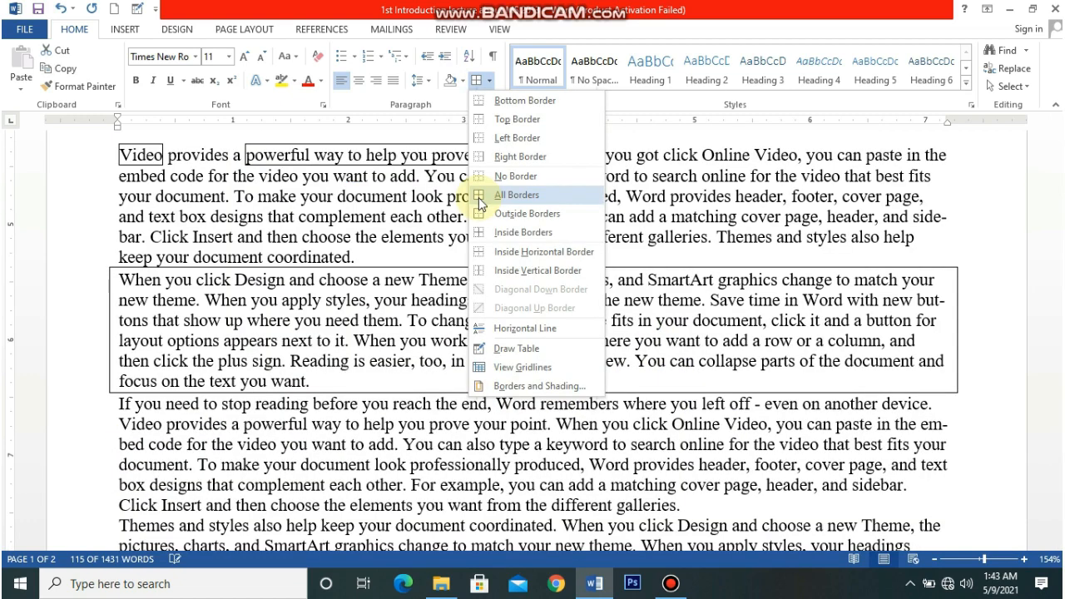
pyautogui.click(477, 196)
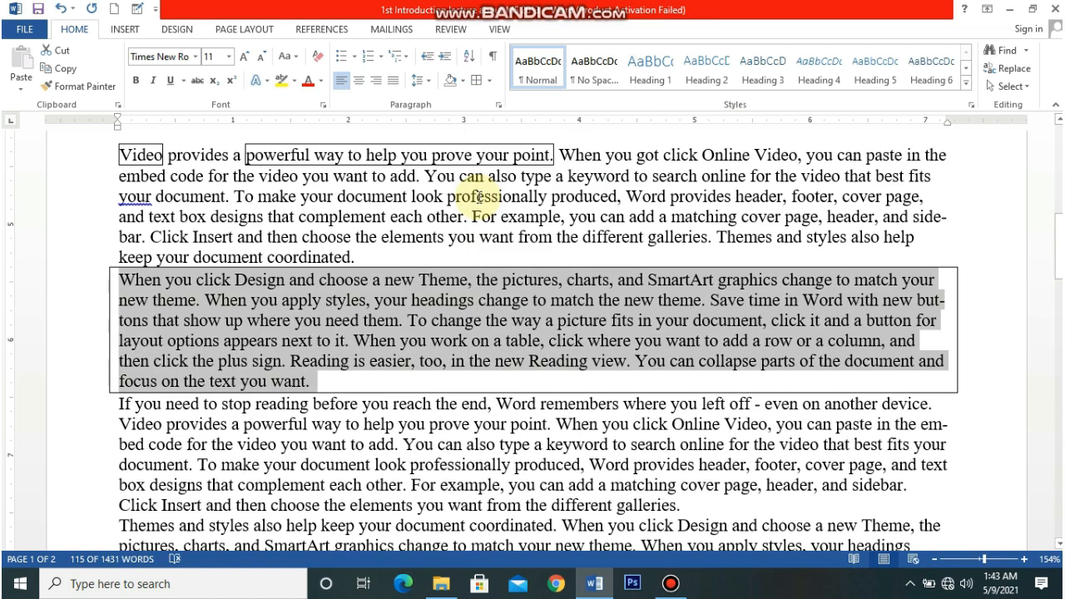
pyautogui.click(490, 80)
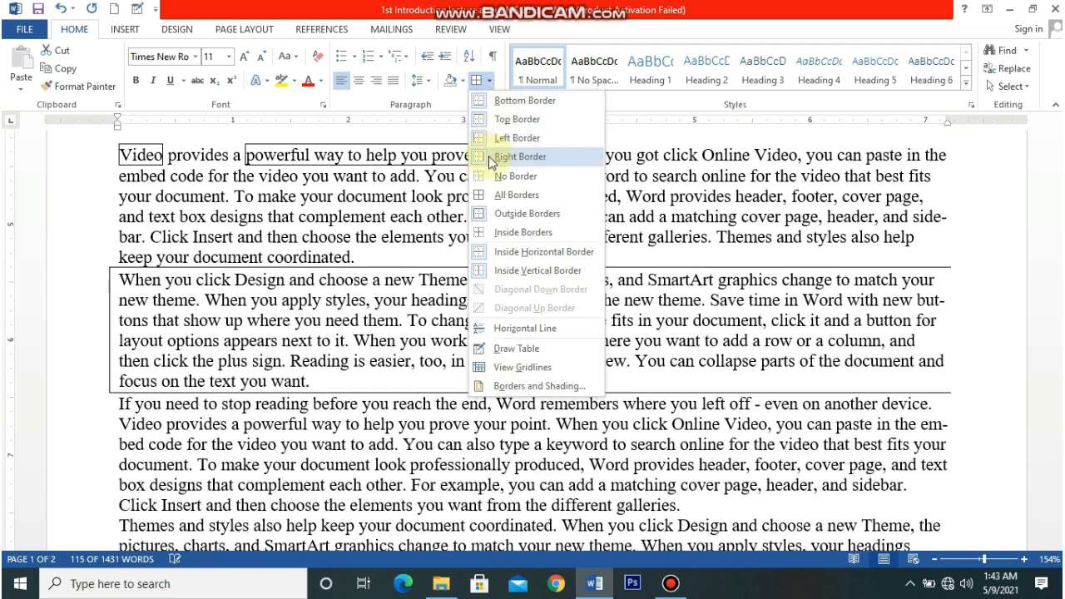
pyautogui.click(478, 197)
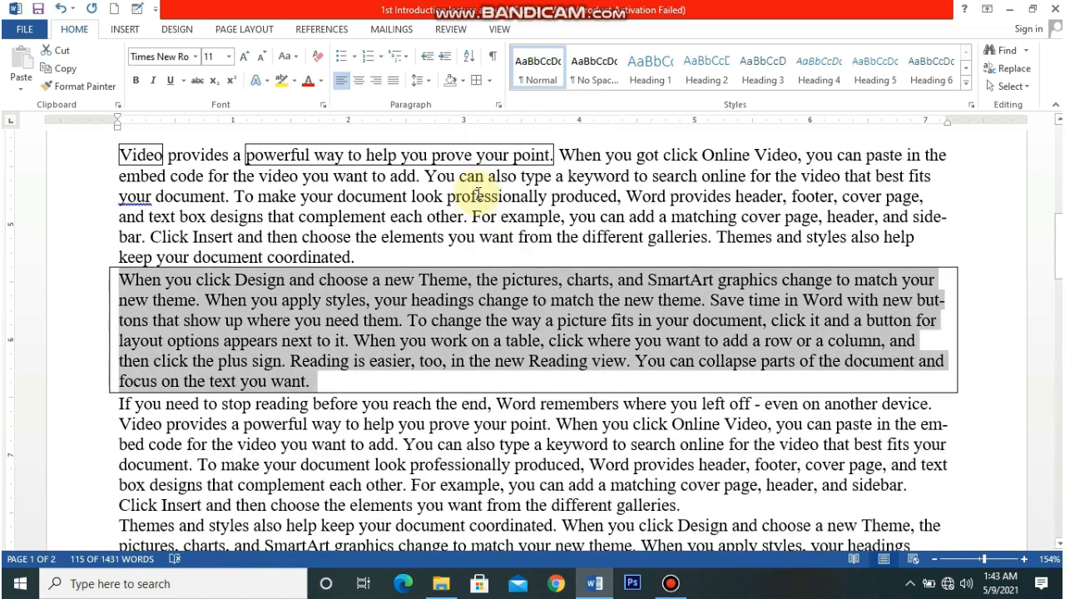
pyautogui.click(489, 82)
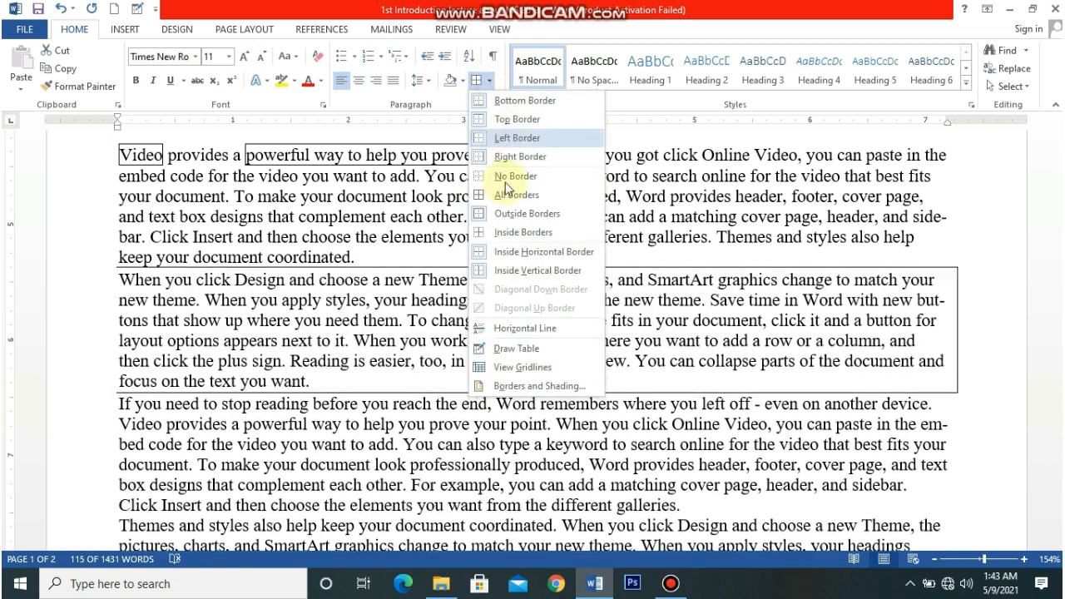
pyautogui.click(480, 252)
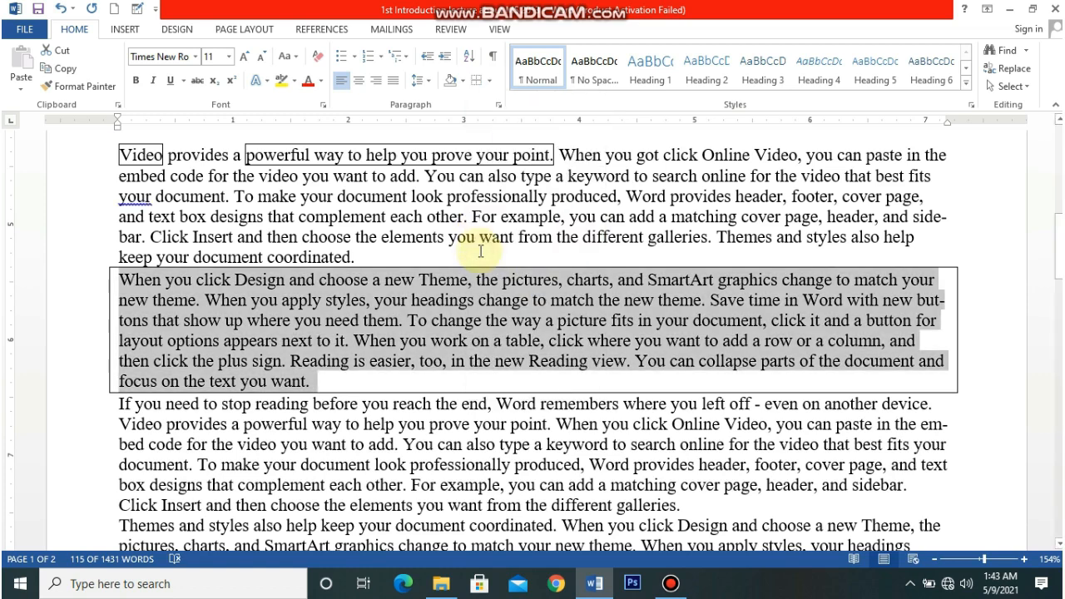
# - Try inserting a horizontal line over the selected bordered paragraph, and undo the insertion
pyautogui.click(489, 87)
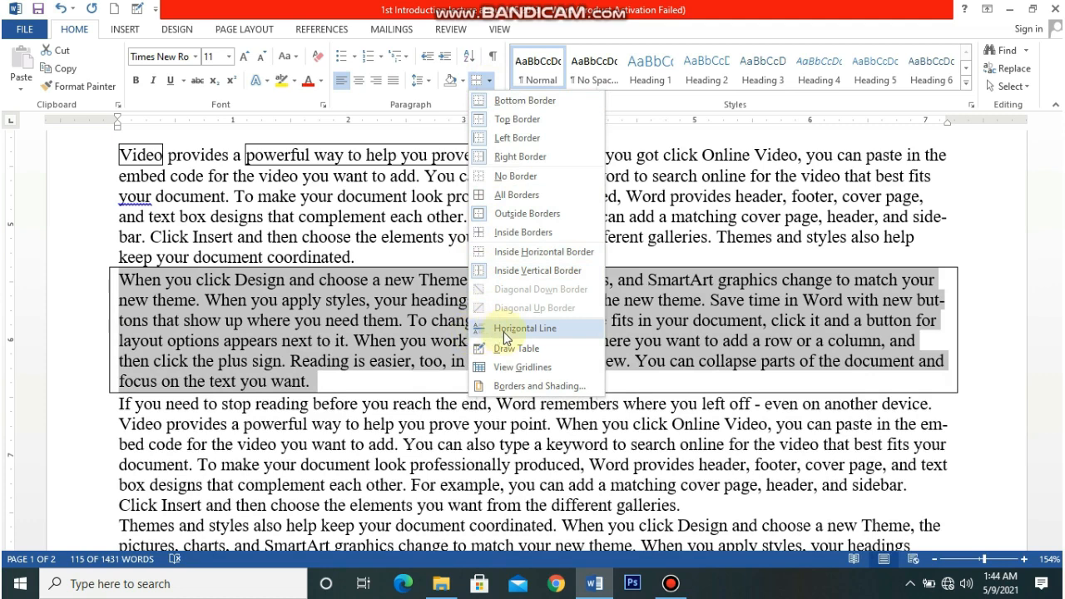
pyautogui.click(503, 332)
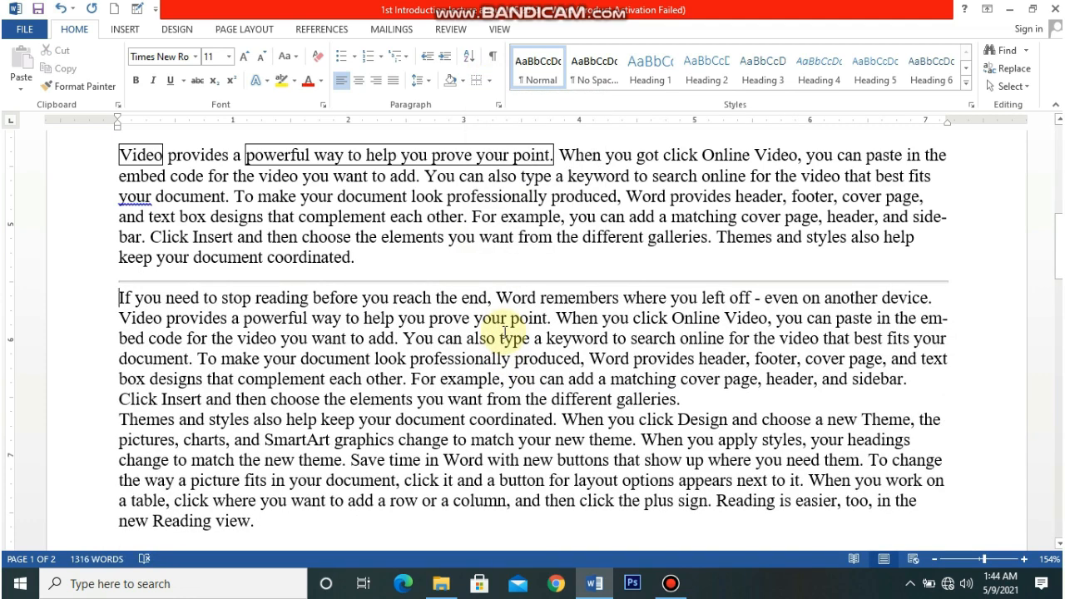
pyautogui.hotkey('ctrl', 'z')
pyautogui.click(369, 381)
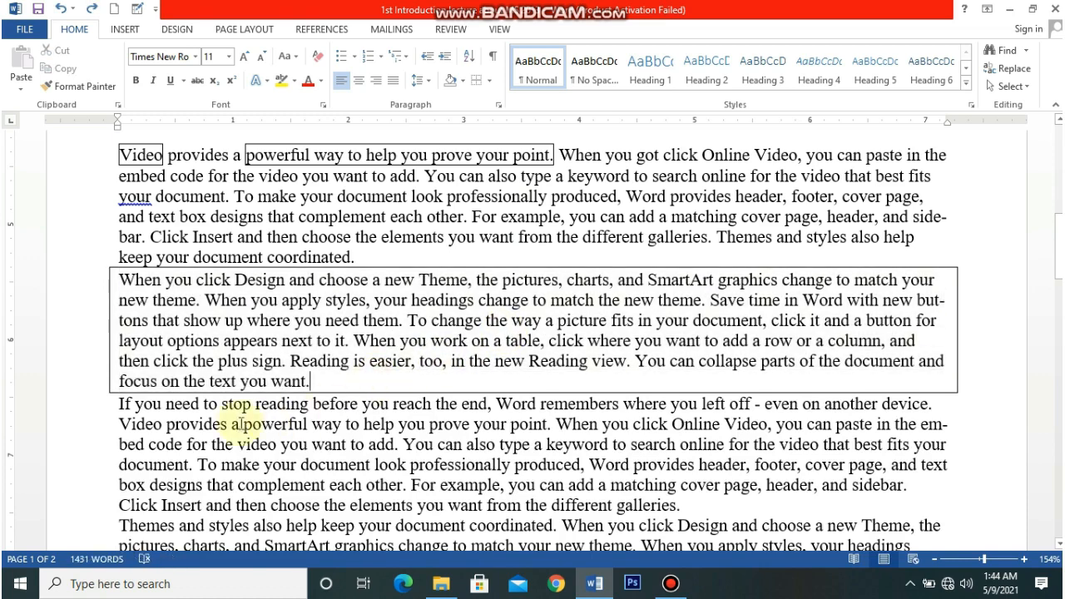
# - Add an empty line at the end of the bordered paragraph and insert a horizontal line there
pyautogui.press('Return')
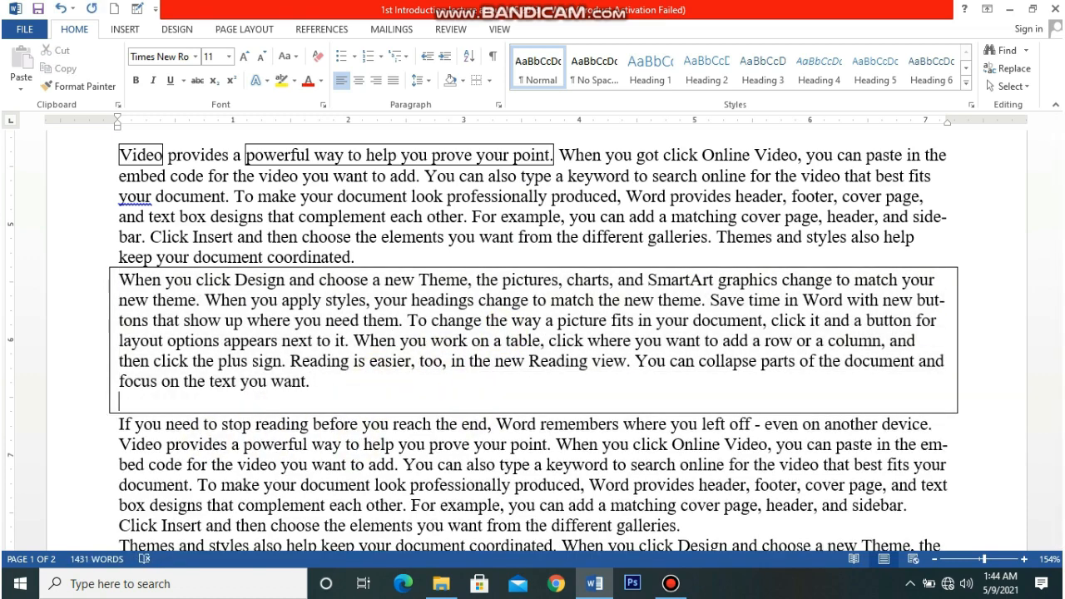
pyautogui.click(464, 82)
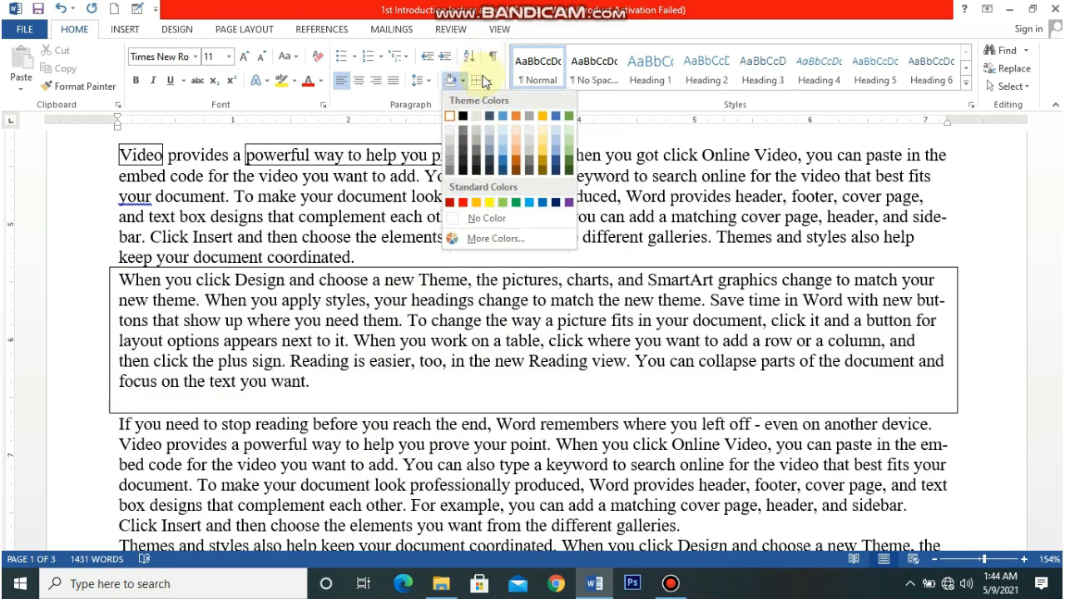
pyautogui.click(489, 81)
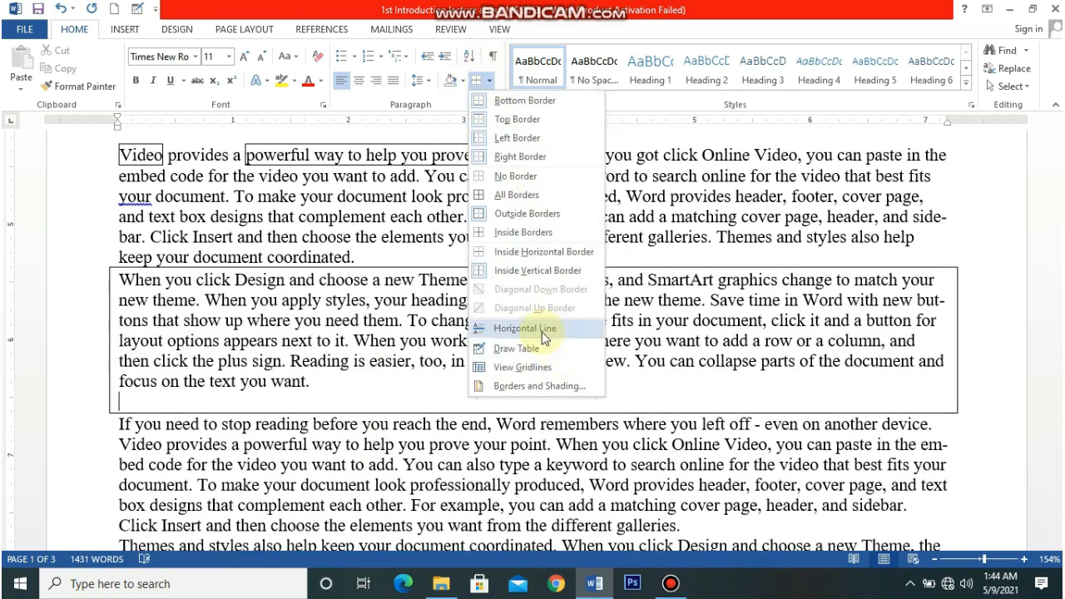
pyautogui.click(540, 329)
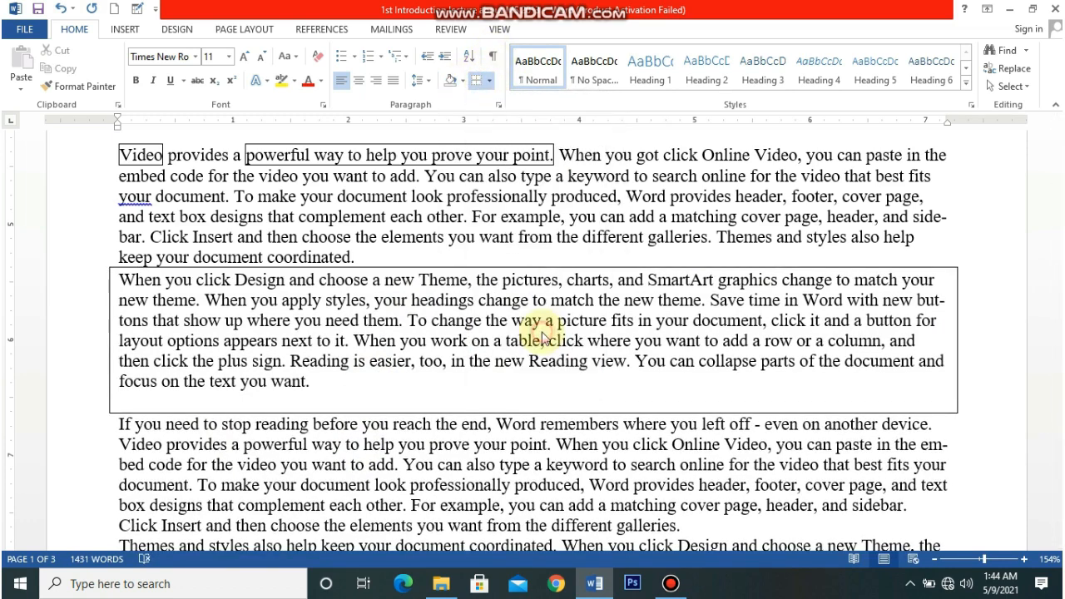
pyautogui.click(384, 406)
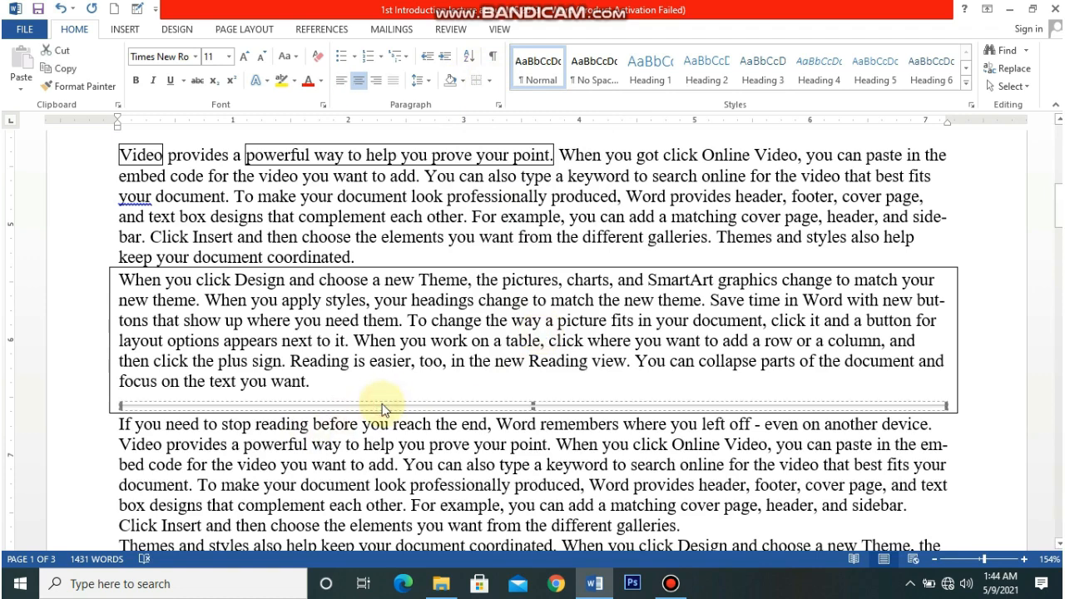
# - Select the inserted horizontal line and turn on the display of table gridlines
pyautogui.click(465, 83)
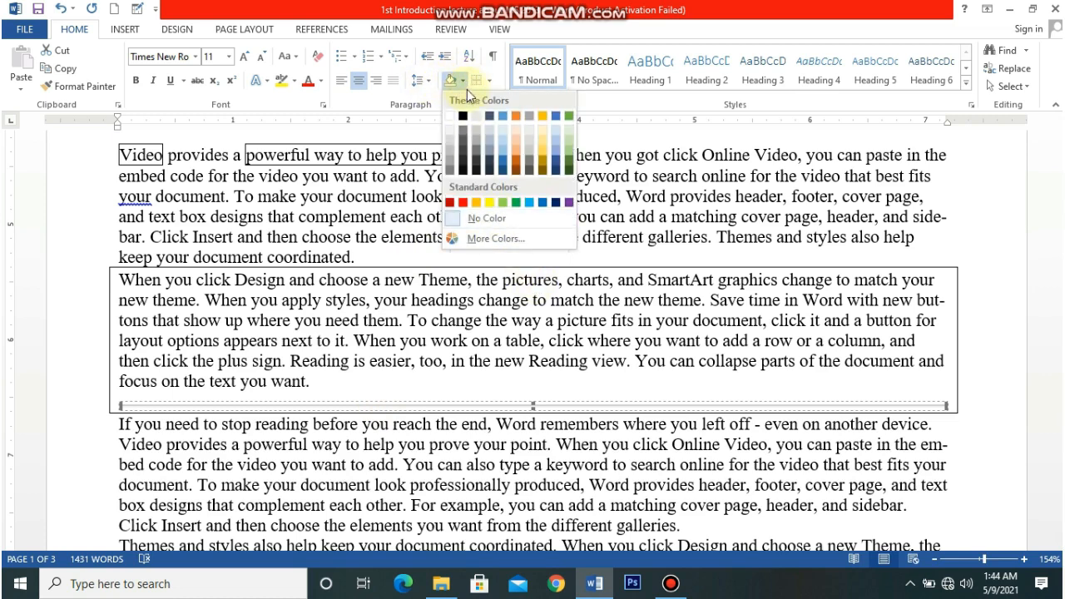
pyautogui.click(491, 80)
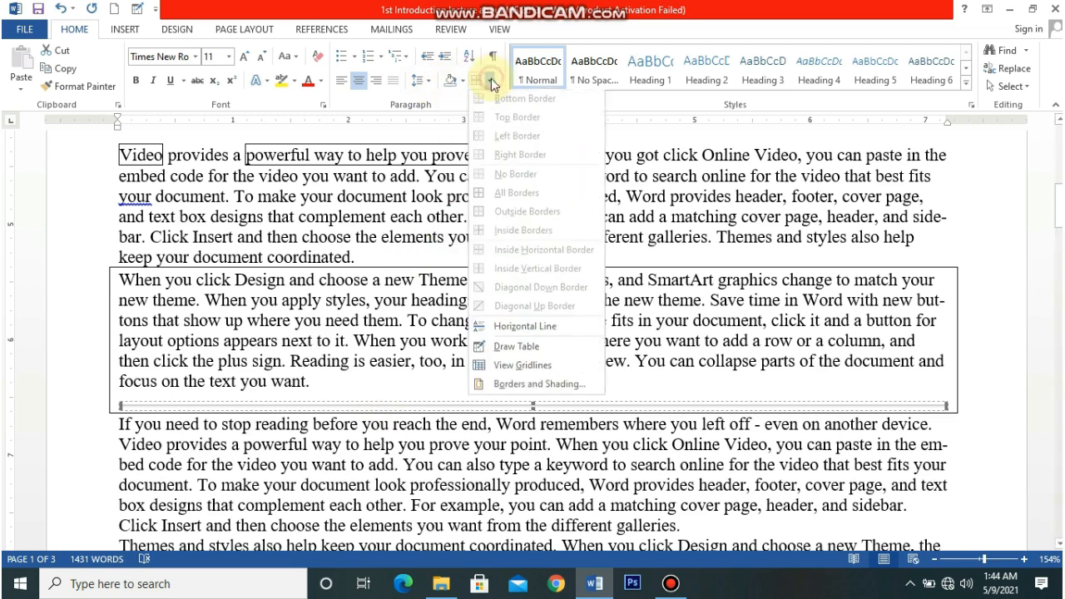
pyautogui.click(533, 331)
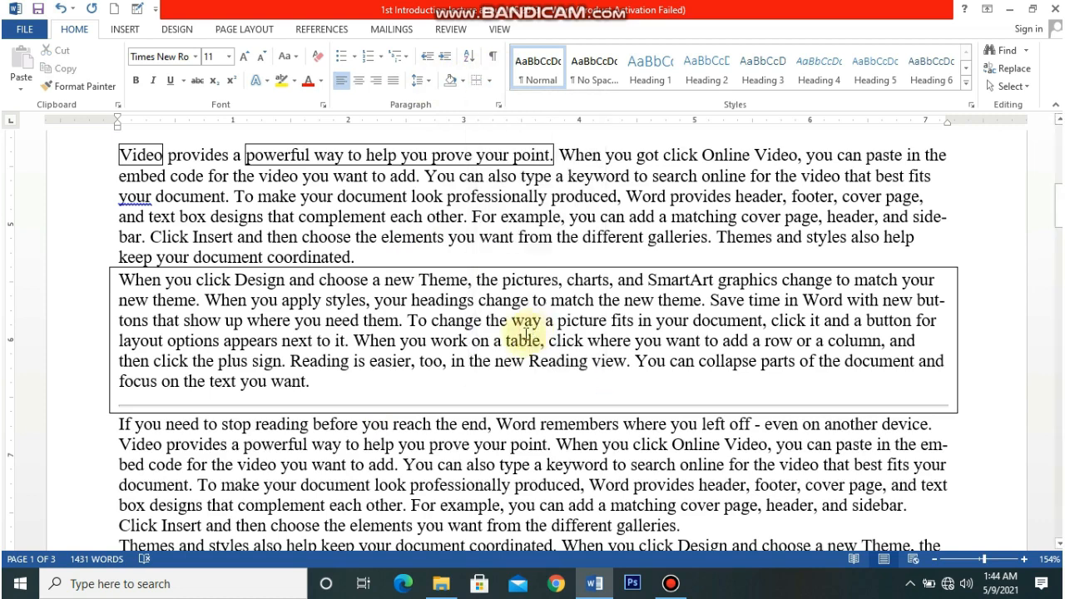
pyautogui.click(479, 408)
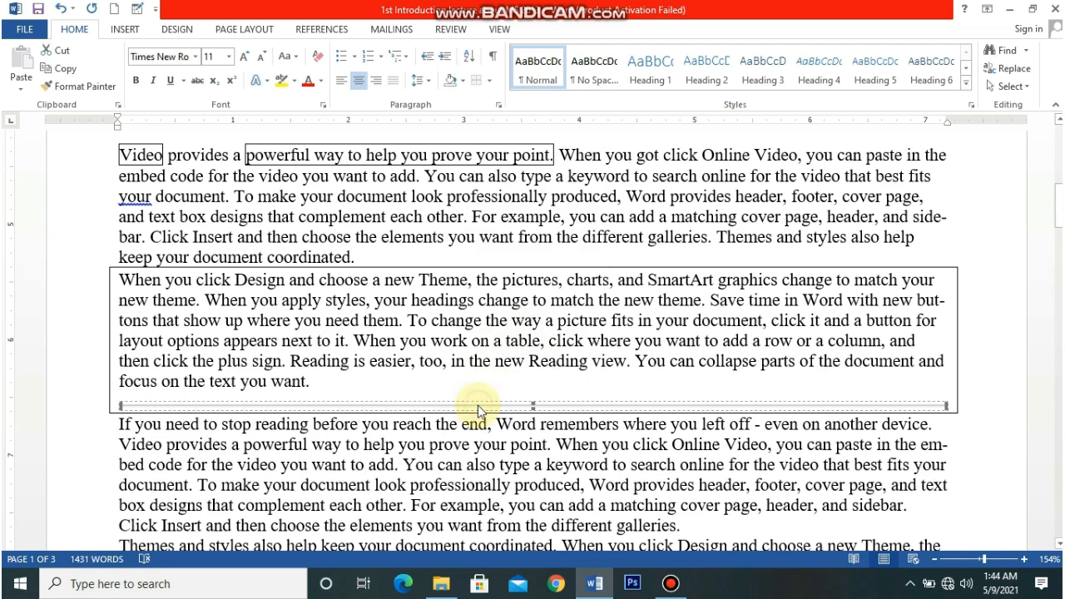
pyautogui.click(489, 80)
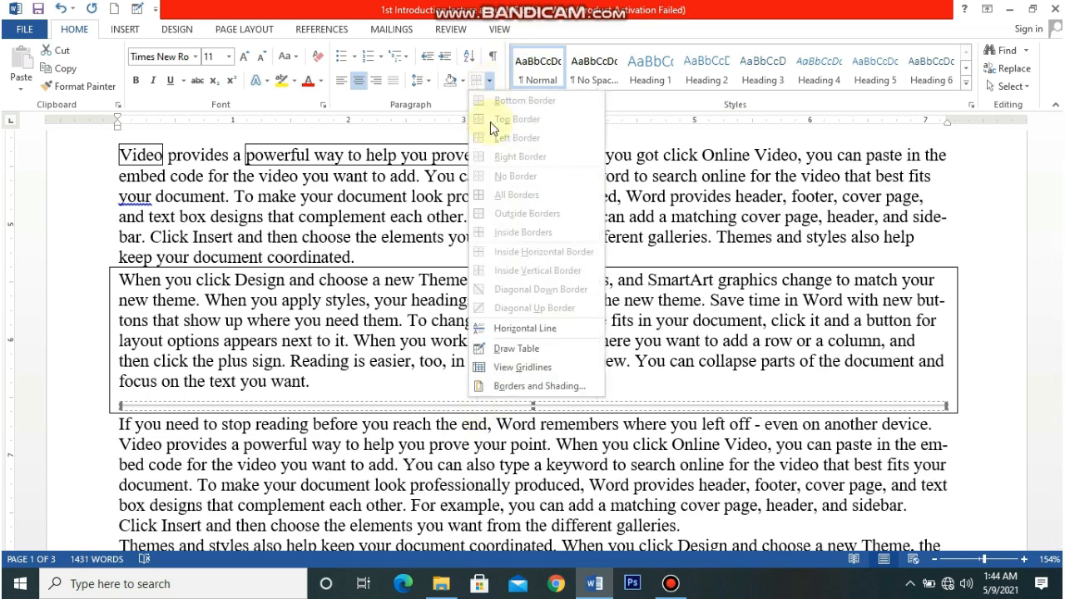
pyautogui.click(511, 370)
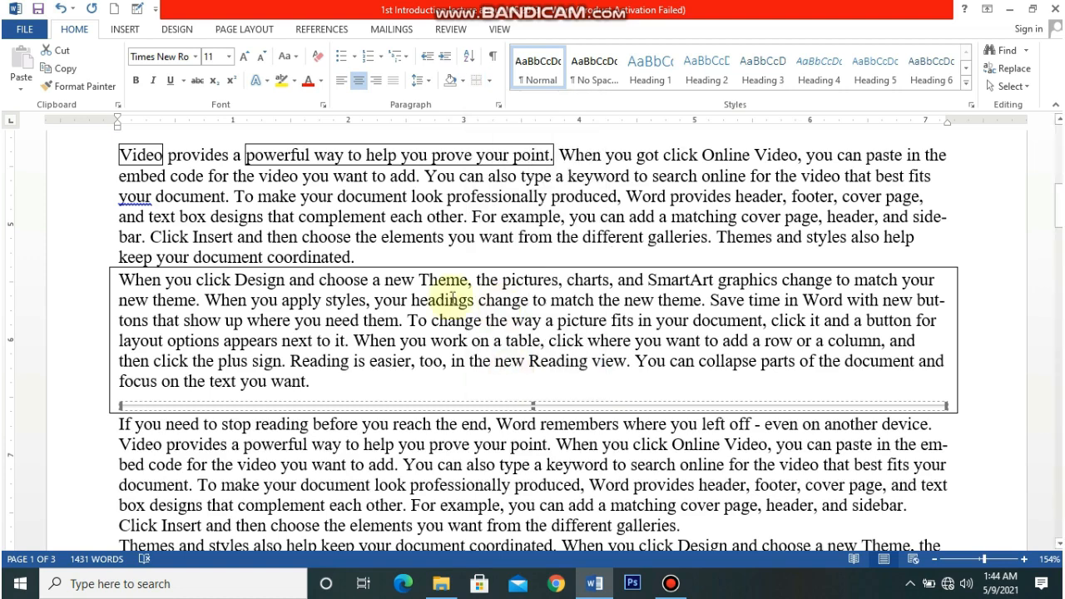
# - Draw three one-cell tables inside the bordered paragraph, about 1.22" high by 0.23" wide, 0.56" high and 0.87" high, and stop table drawing
pyautogui.click(116, 432)
pyautogui.moveTo(233, 483); pyautogui.dragTo(681, 524)
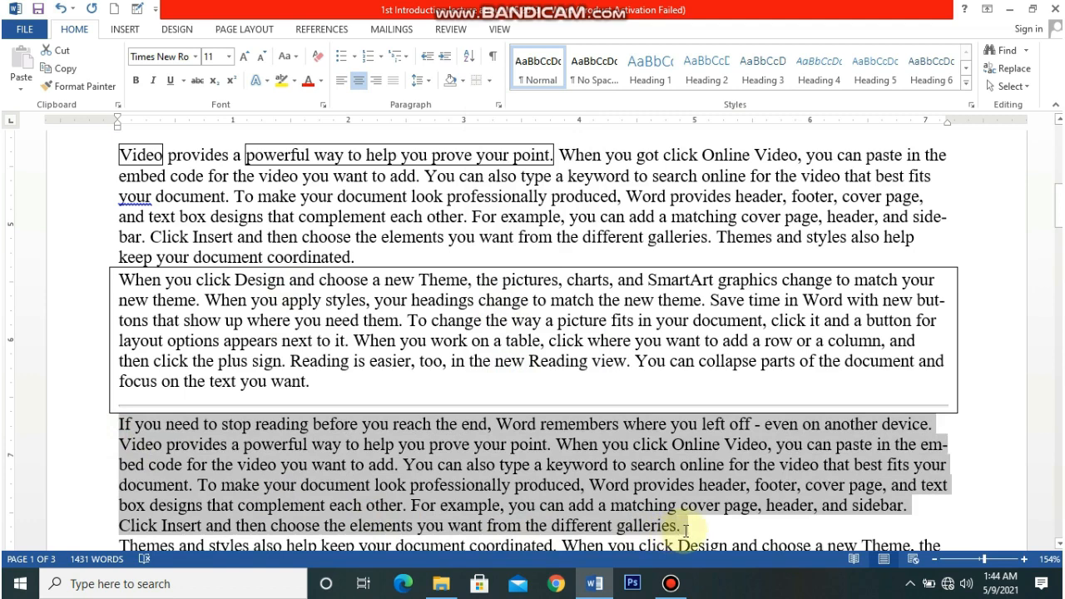
pyautogui.click(490, 82)
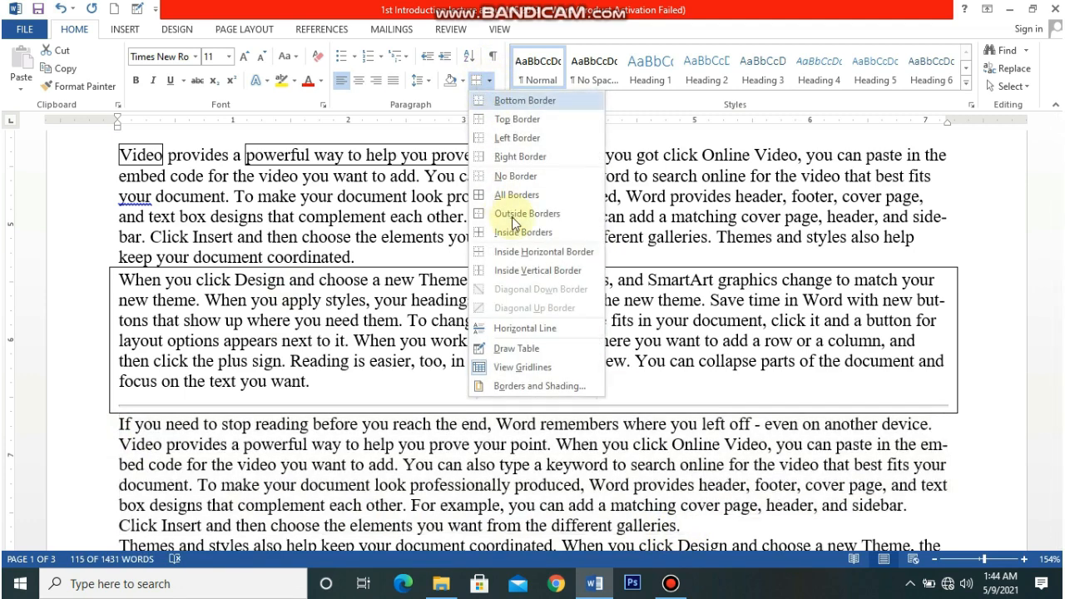
pyautogui.click(535, 349)
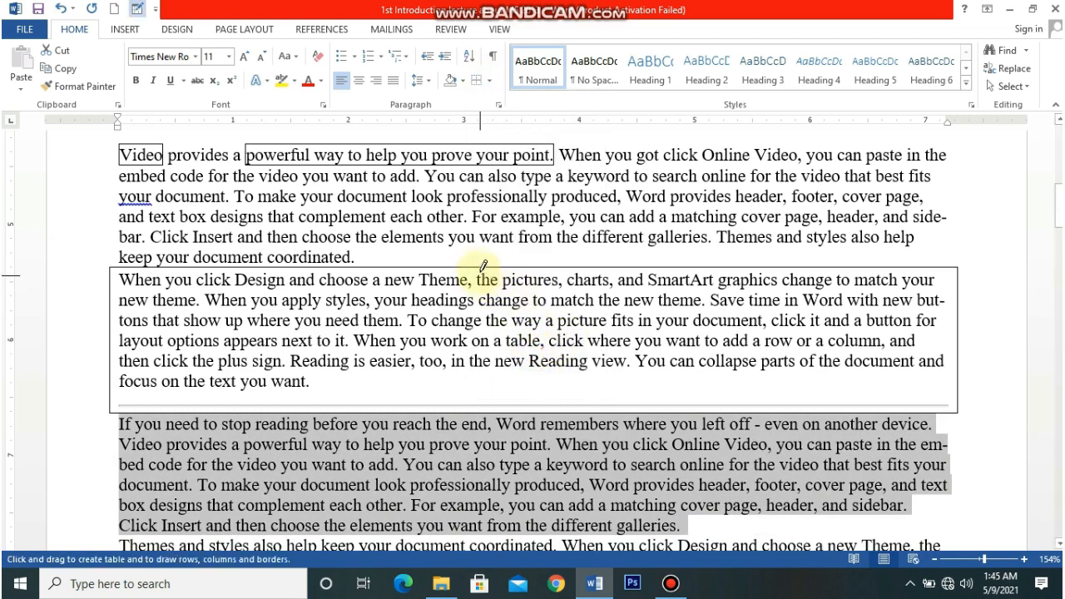
pyautogui.moveTo(471, 269)
pyautogui.mouseDown()
pyautogui.moveTo(481, 312)
pyautogui.moveTo(471, 408)
pyautogui.mouseUp()
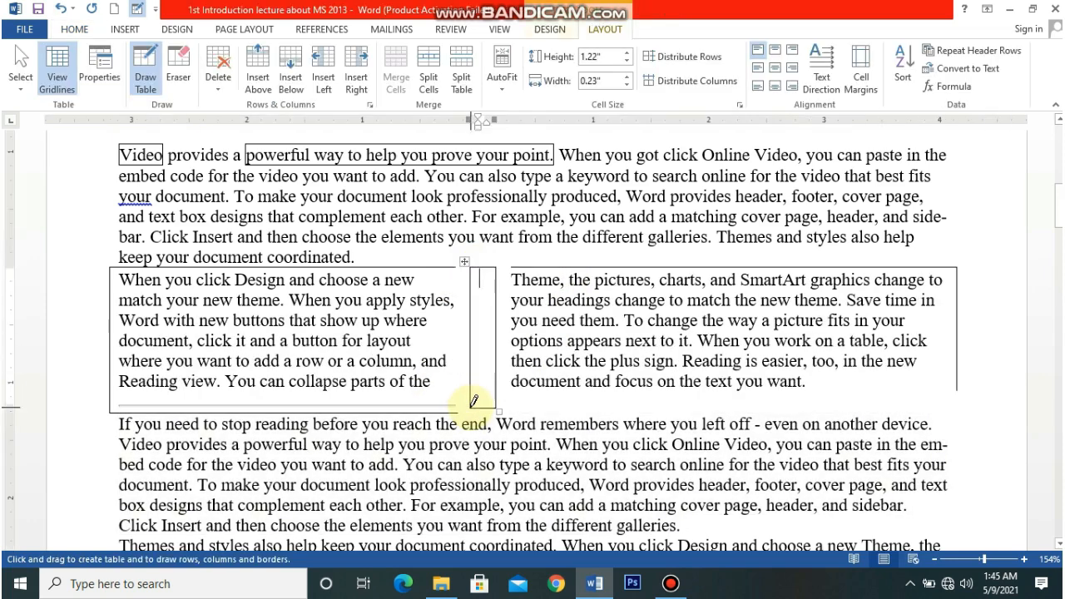
pyautogui.moveTo(524, 285); pyautogui.dragTo(759, 350)
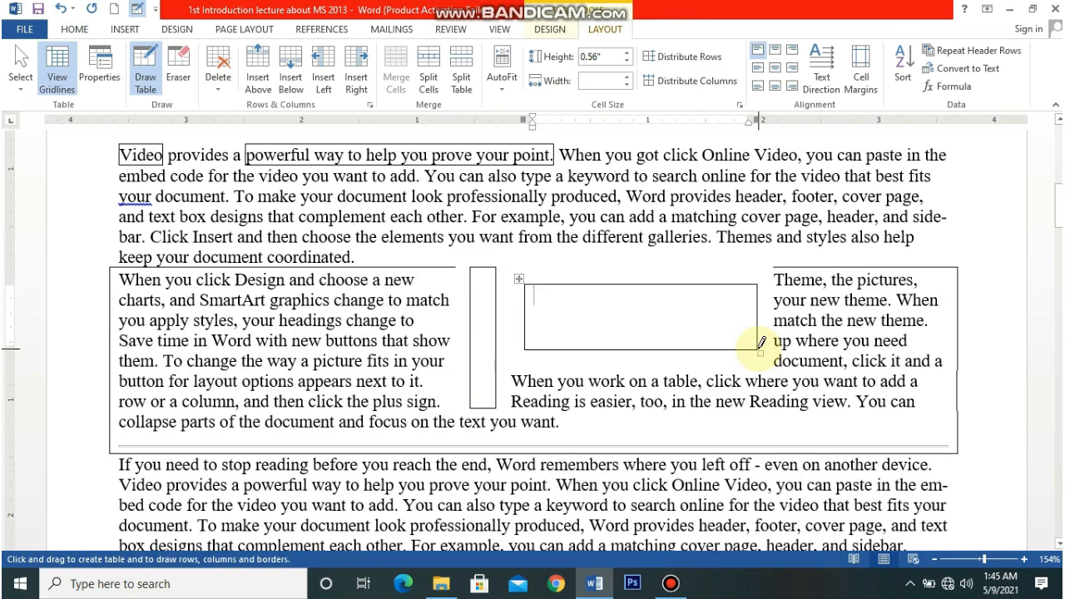
pyautogui.moveTo(186, 291); pyautogui.dragTo(422, 391)
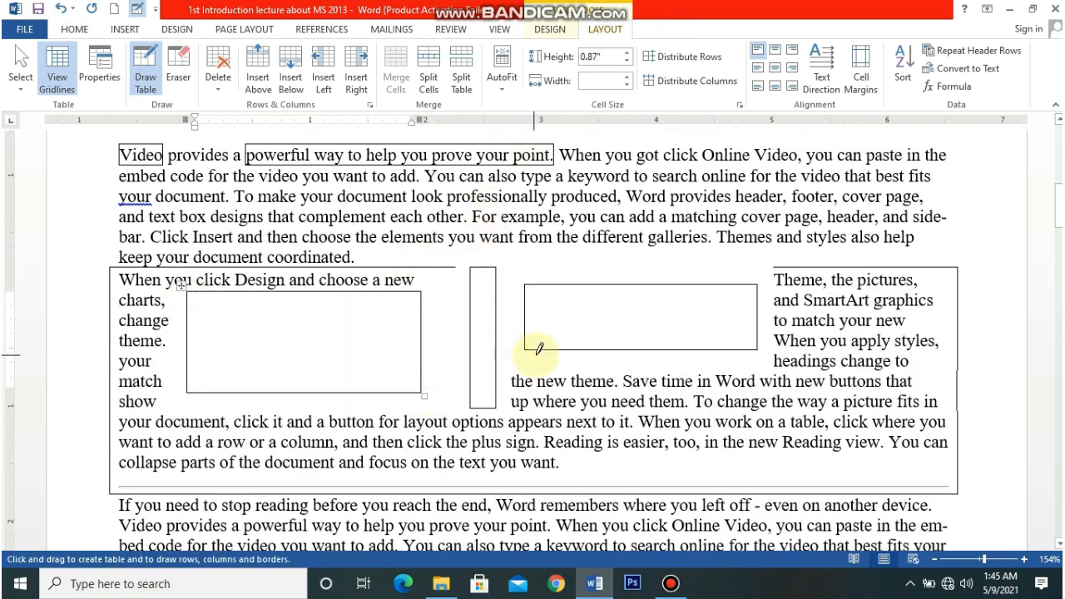
pyautogui.click(76, 30)
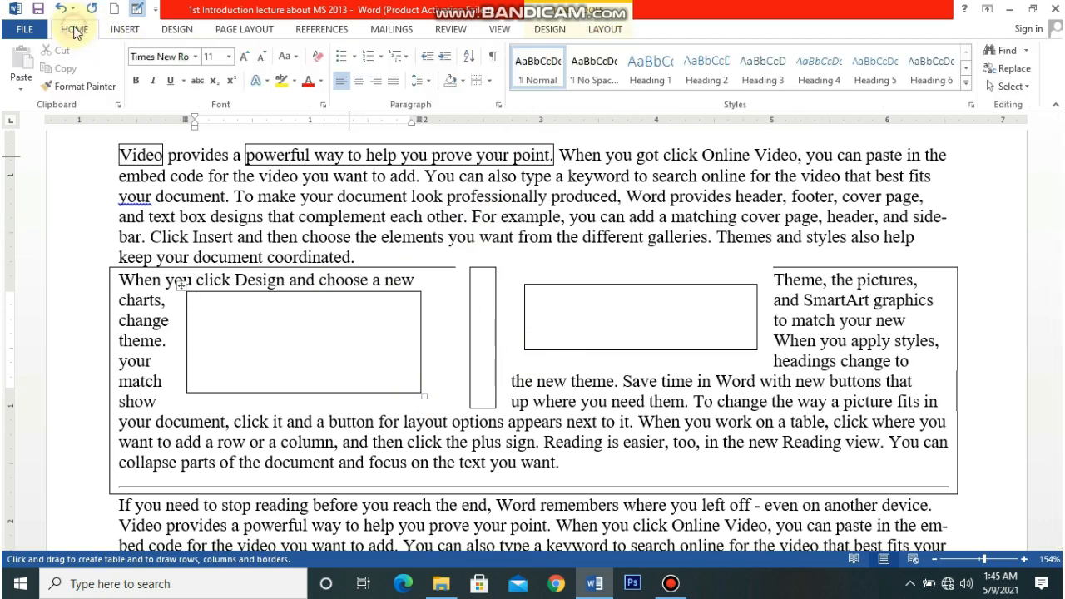
pyautogui.click(489, 81)
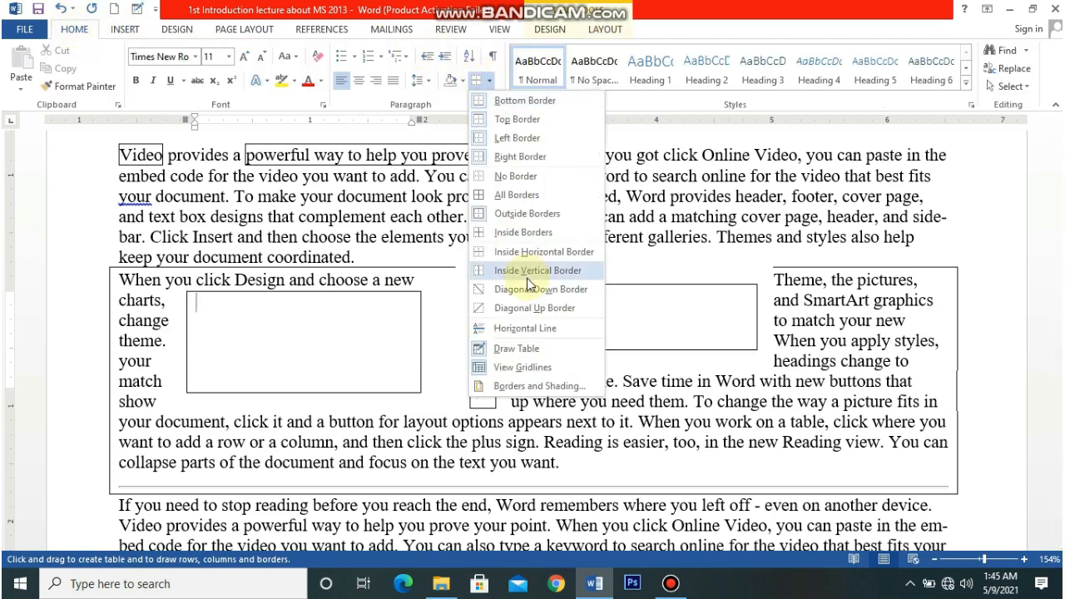
pyautogui.click(479, 350)
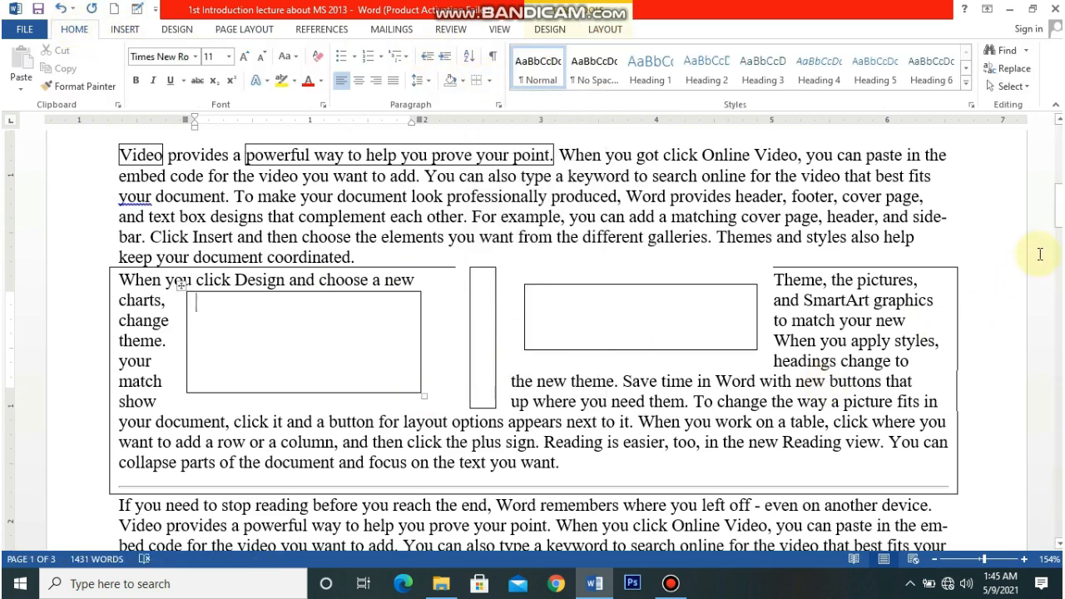
# - Examine the border settings, styles, color and width in the Borders and Shading dialog for the paragraph starting "If you need to stop reading"
pyautogui.moveTo(1059, 206); pyautogui.dragTo(1058, 250)
pyautogui.click(525, 190)
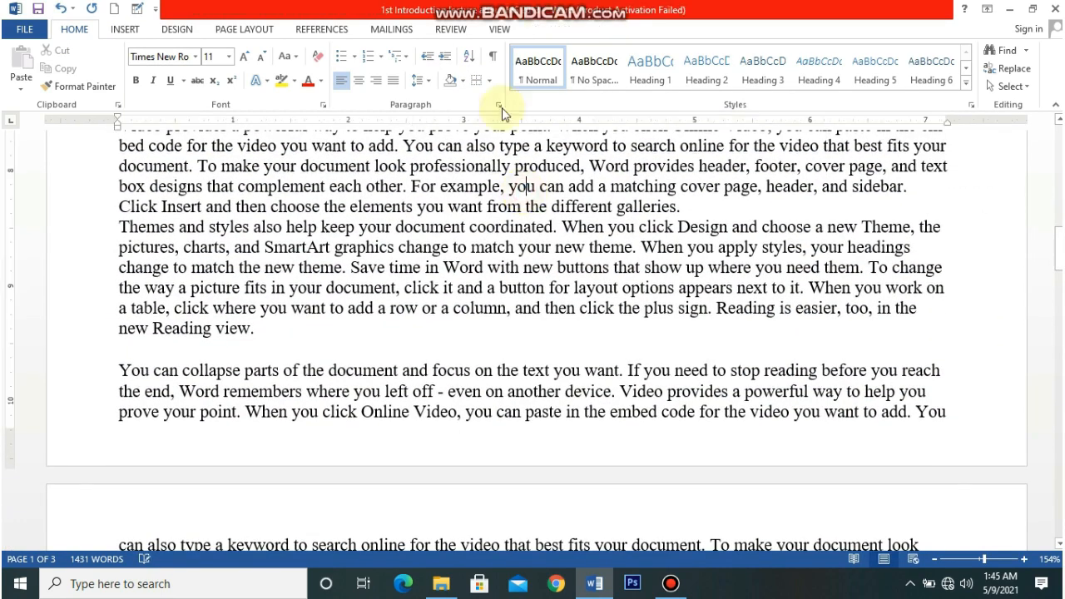
pyautogui.click(490, 80)
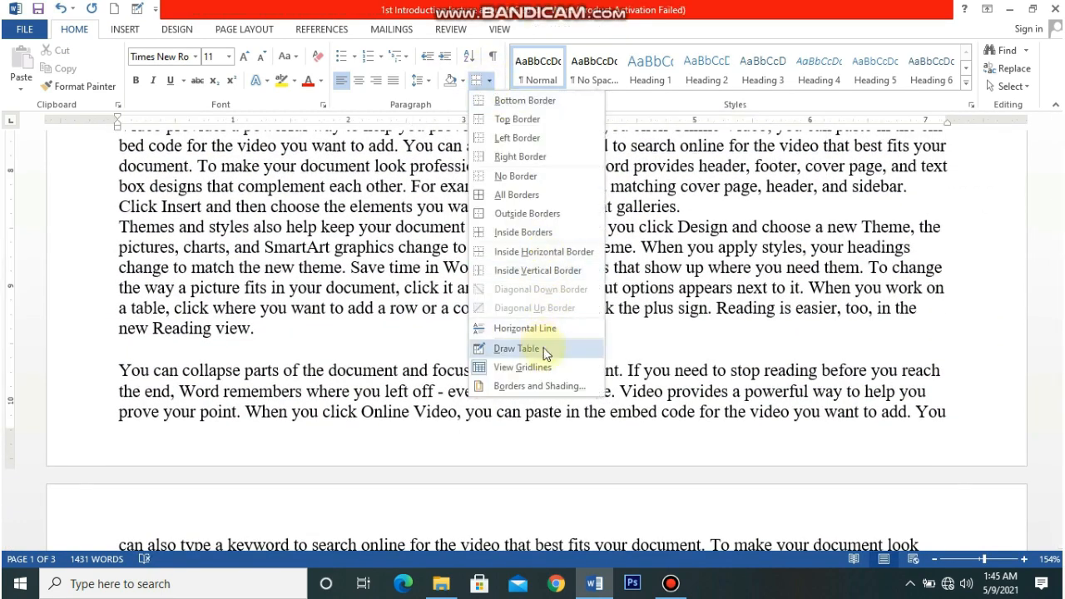
pyautogui.click(539, 388)
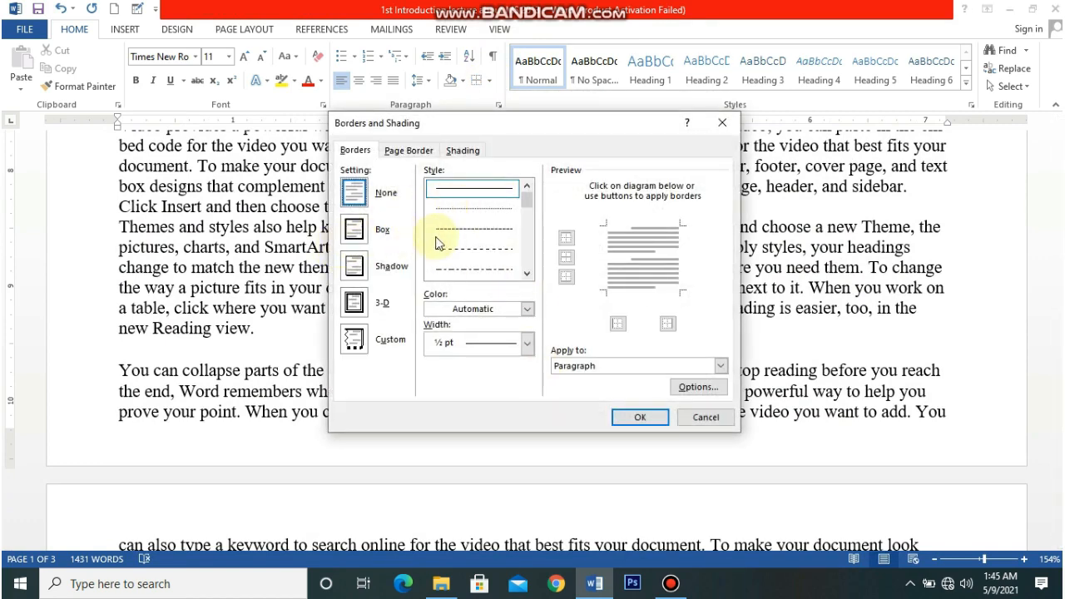
pyautogui.click(706, 419)
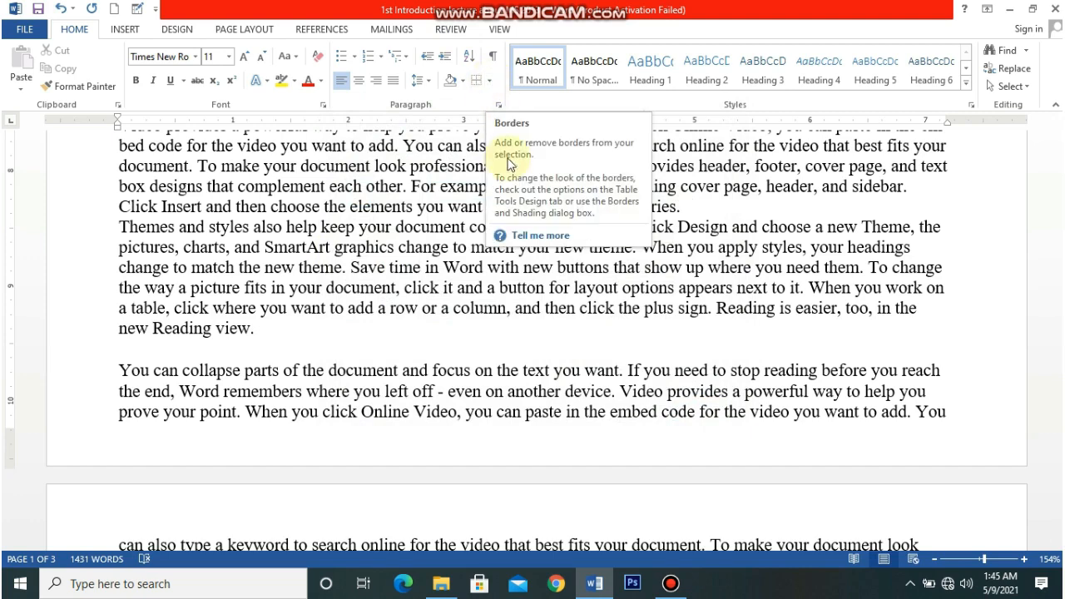
# - Show the formatting marks, add several spaces after "new Reading view.", and start a new paragraph containing two tabs
pyautogui.click(492, 60)
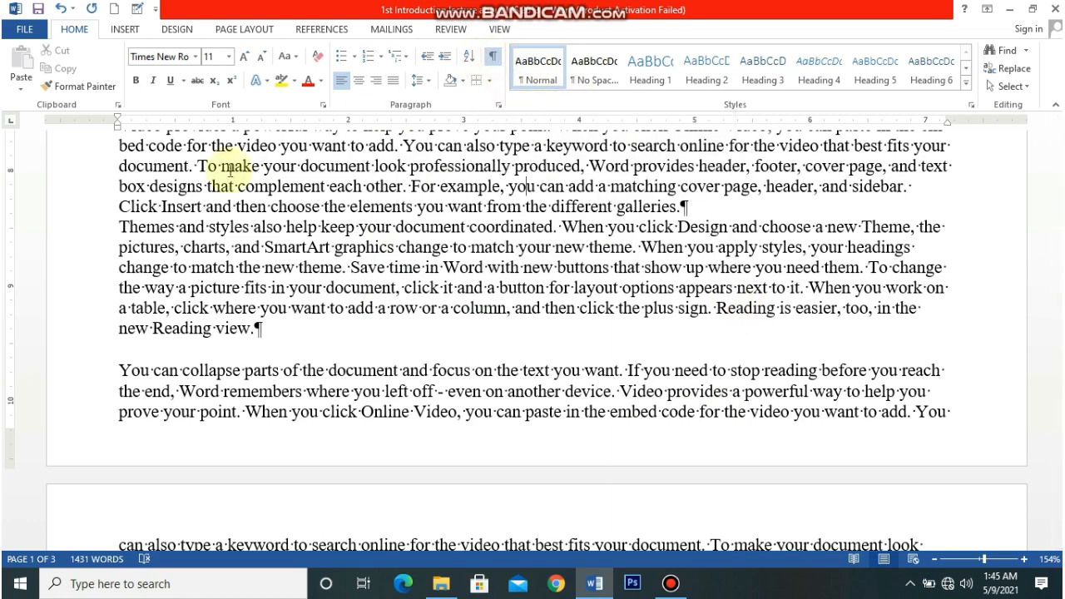
pyautogui.click(263, 332)
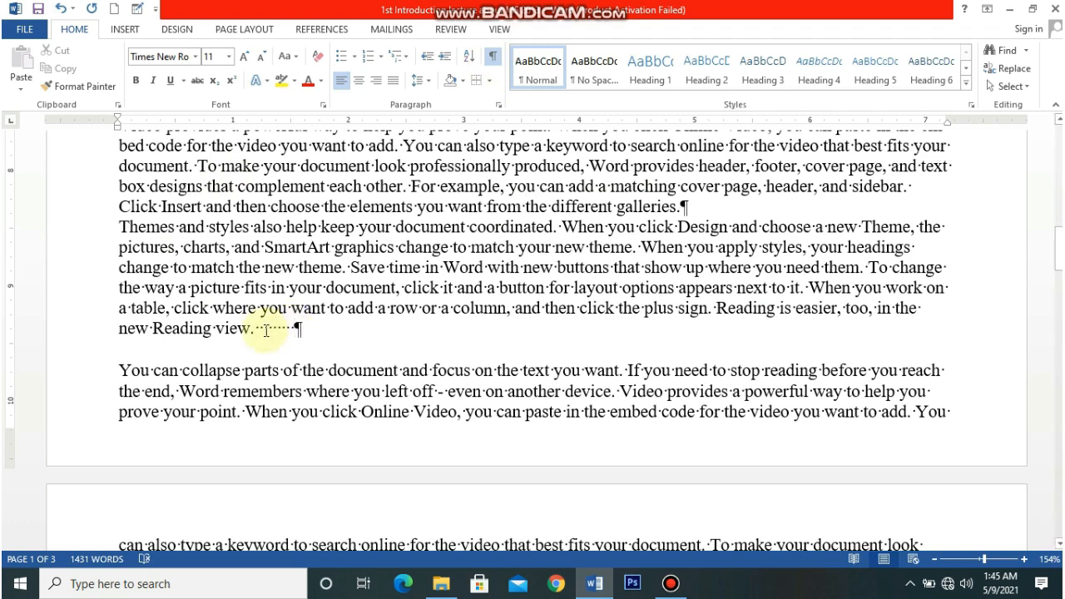
pyautogui.press('Return')
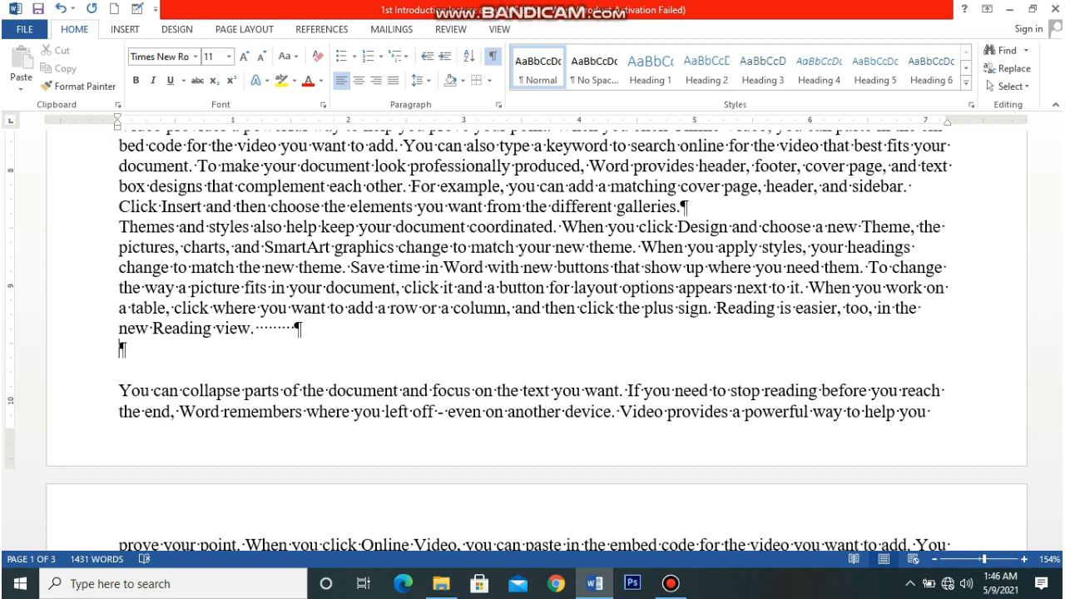
pyautogui.press('Tab')
pyautogui.press('Tab')
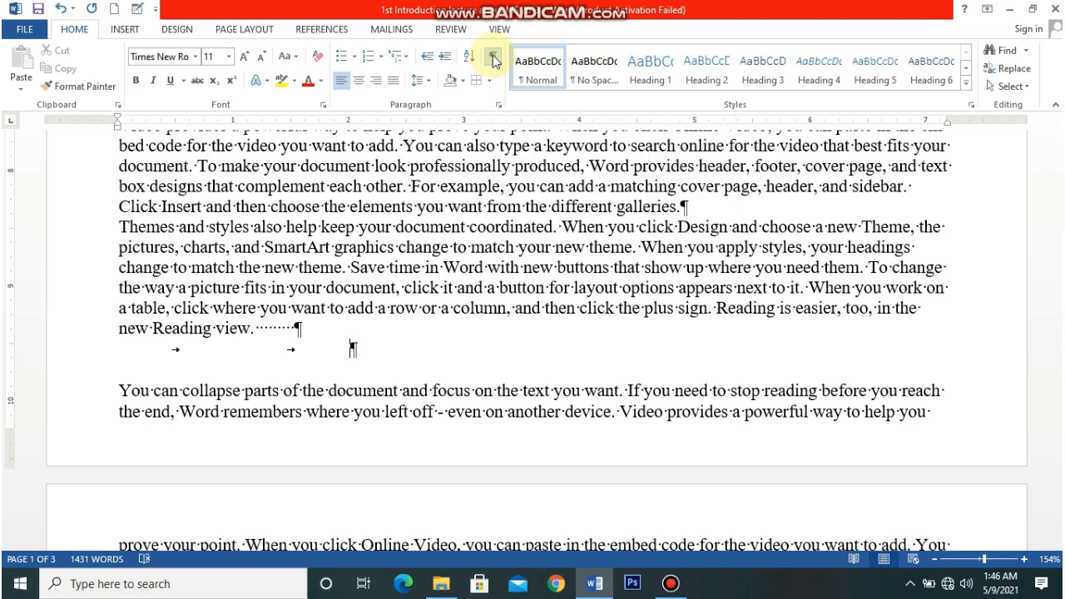
# - Check how the first page looks in the print preview and return to the document
pyautogui.hotkey('ctrl', 'p')
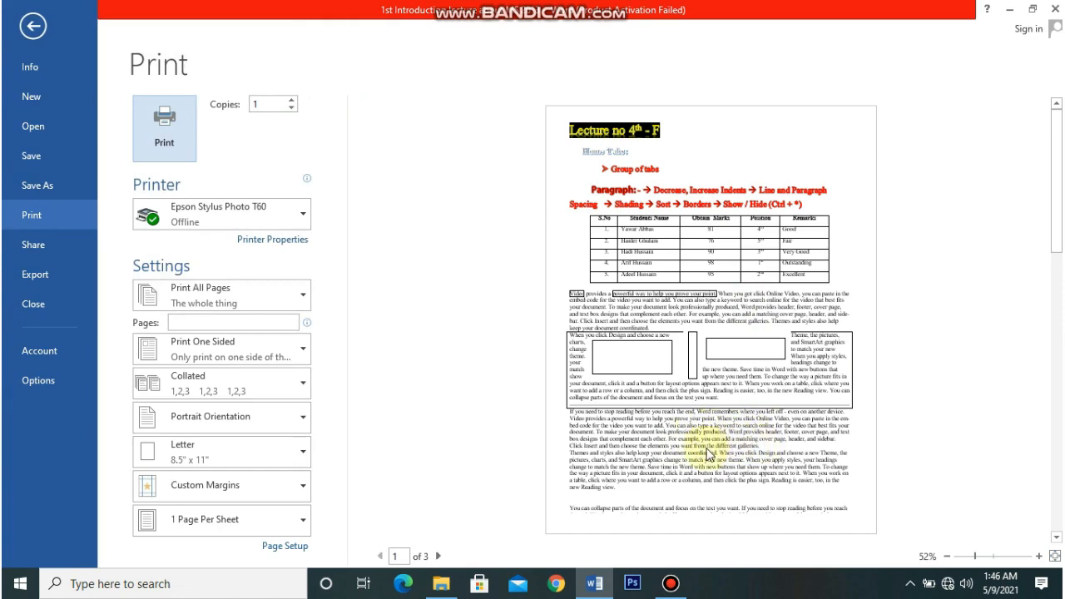
pyautogui.press('Escape')
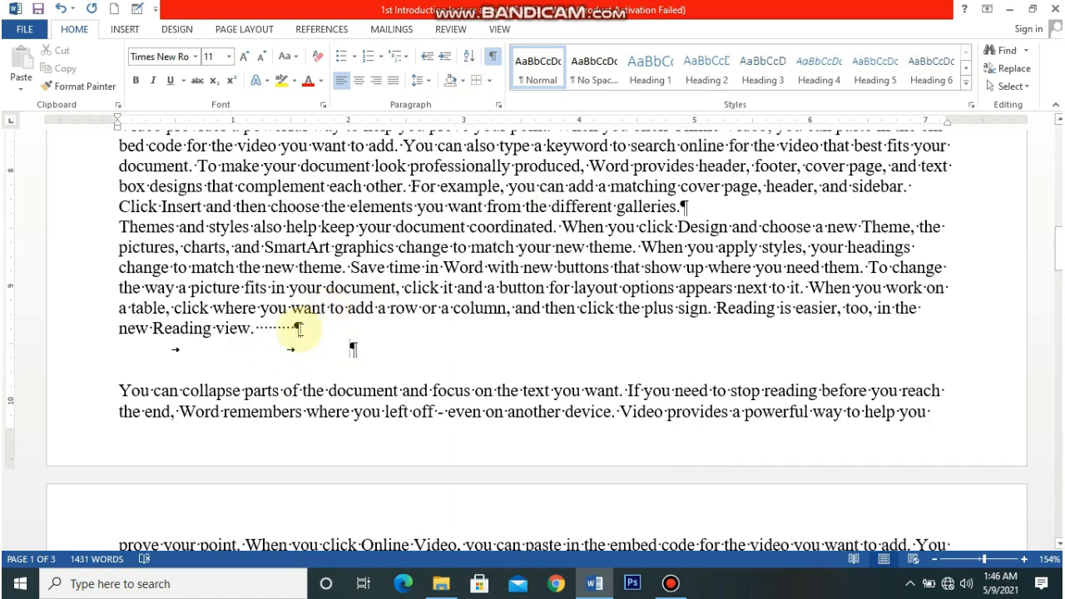
# - Examine the indents and spacing settings in the Paragraph dialog and close it without changes
pyautogui.moveTo(1059, 248); pyautogui.dragTo(1033, 242)
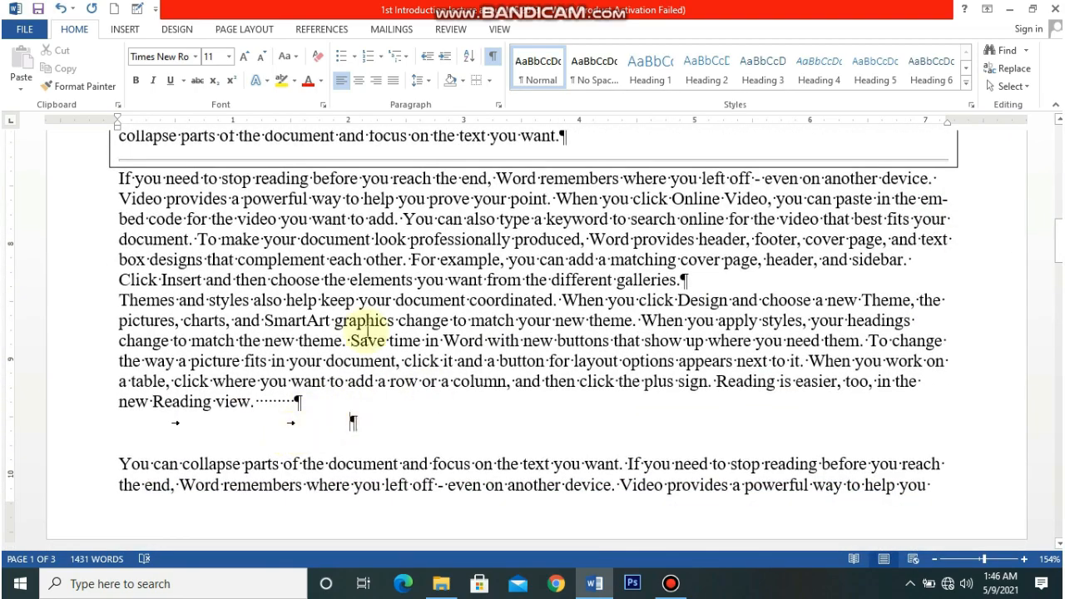
pyautogui.click(498, 105)
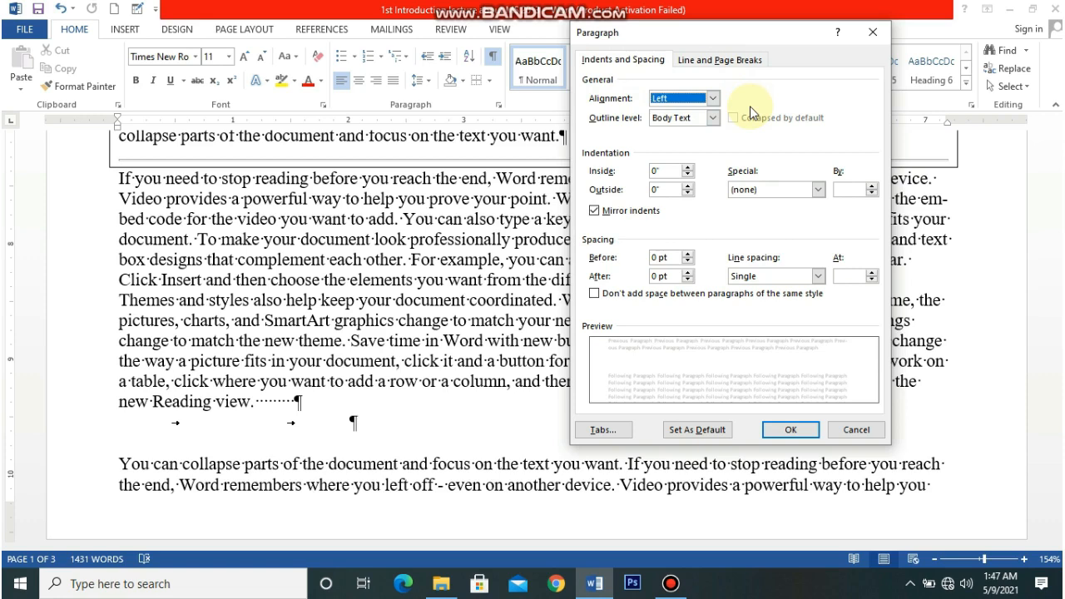
pyautogui.click(856, 429)
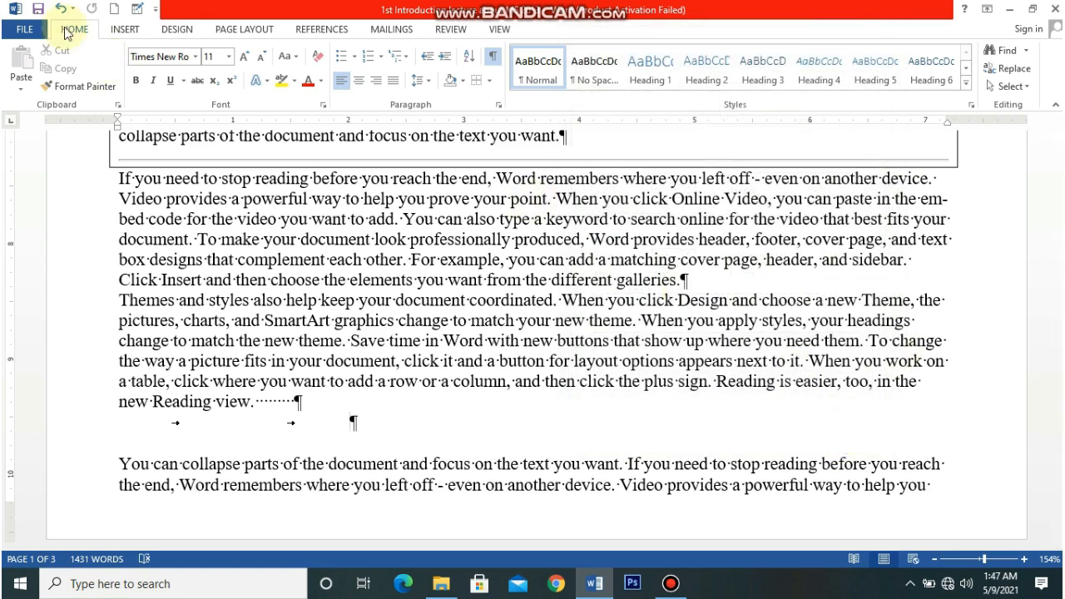